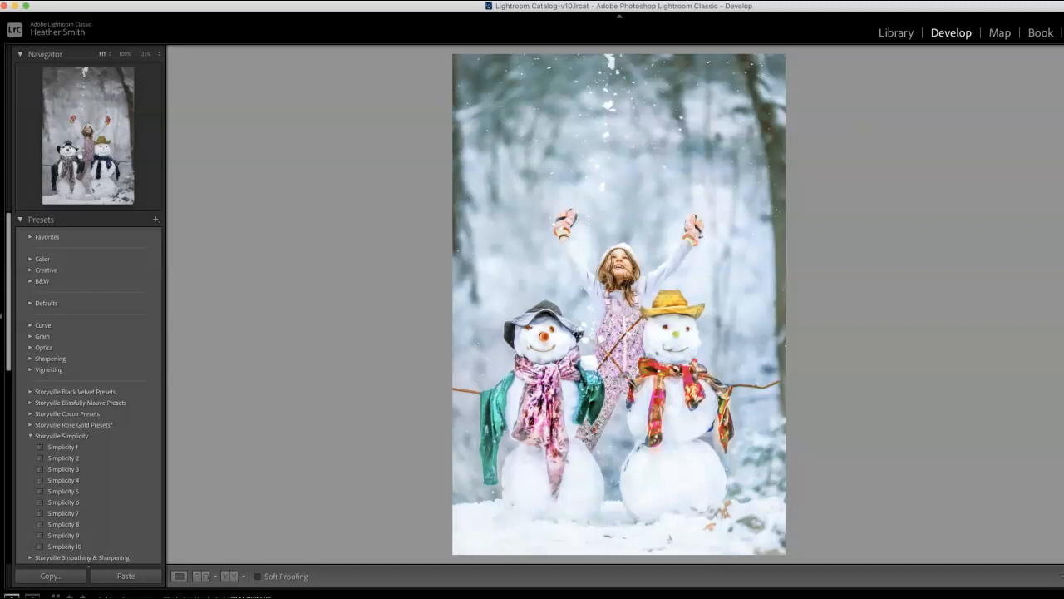
Step: Open the unedited snowman photo in the Develop module and apply the Simplicity 1 preset from the Storyville Simplicity group
{"action": "left_click", "coordinate": [697, 598]}
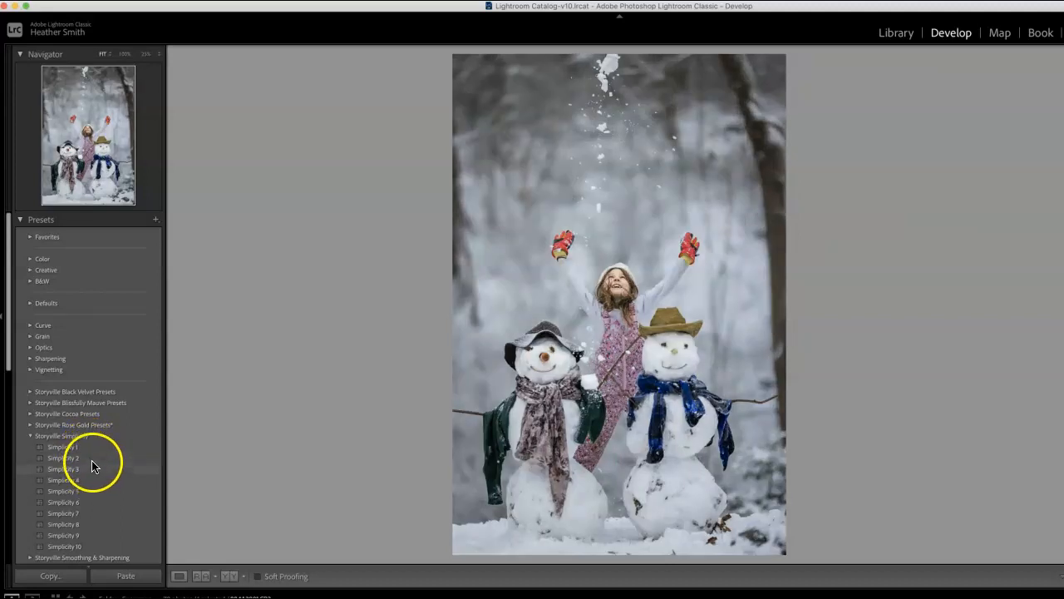
{"action": "left_click", "coordinate": [93, 447]}
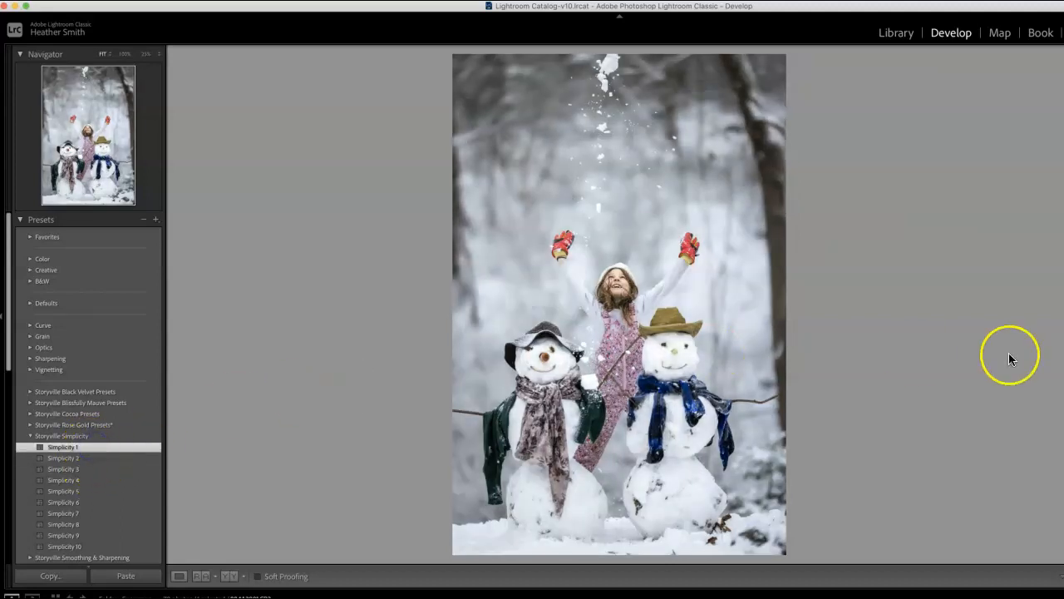
{"action": "left_click_drag", "start_coordinate": [1063, 274], "coordinate": [1063, 274]}
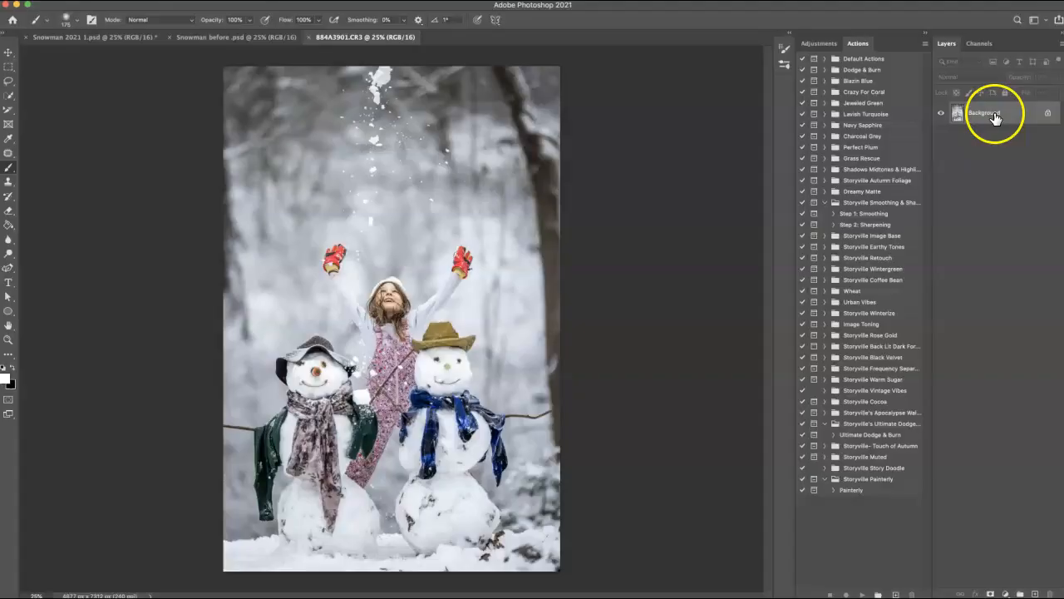
Step: Switch to Photoshop and duplicate the Background layer of 884A3901.CR3
{"action": "left_click", "coordinate": [994, 117]}
{"action": "left_click", "coordinate": [997, 117]}
{"action": "key", "text": "super+j"}
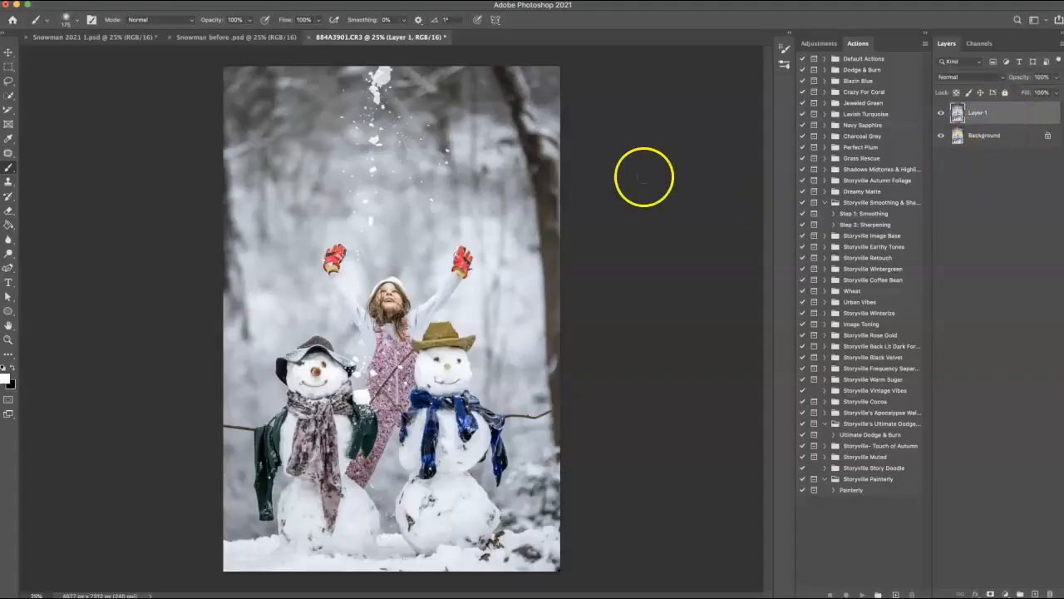
Step: Open the duplicated layer in the Camera Raw Filter and apply the Simplicity 1 preset from Storyville Simplicity
{"action": "left_click", "coordinate": [196, 0]}
{"action": "left_click", "coordinate": [196, 0]}
{"action": "left_click", "coordinate": [197, 0]}
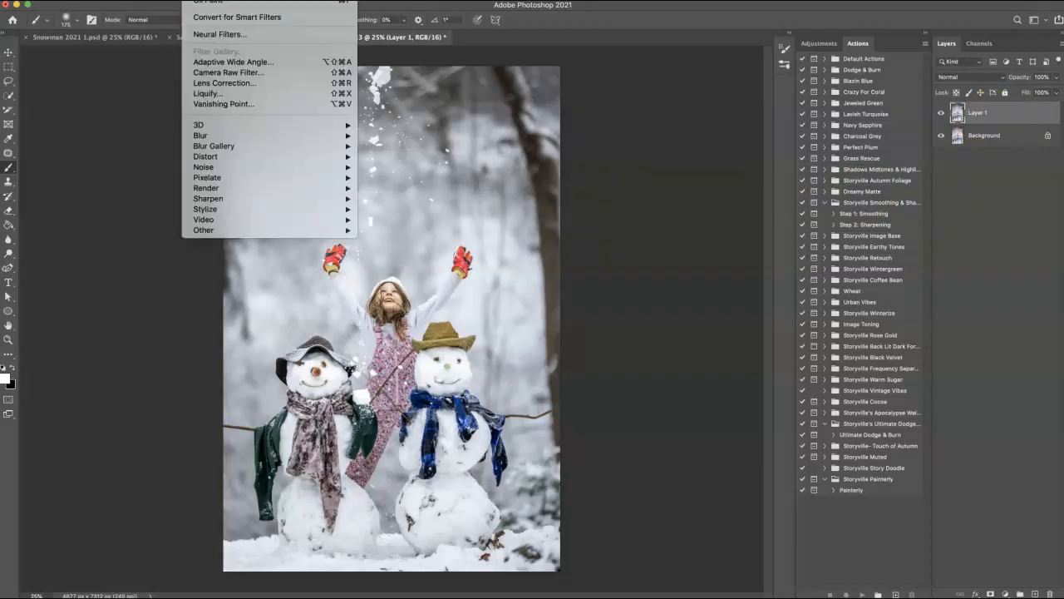
{"action": "left_click", "coordinate": [227, 75]}
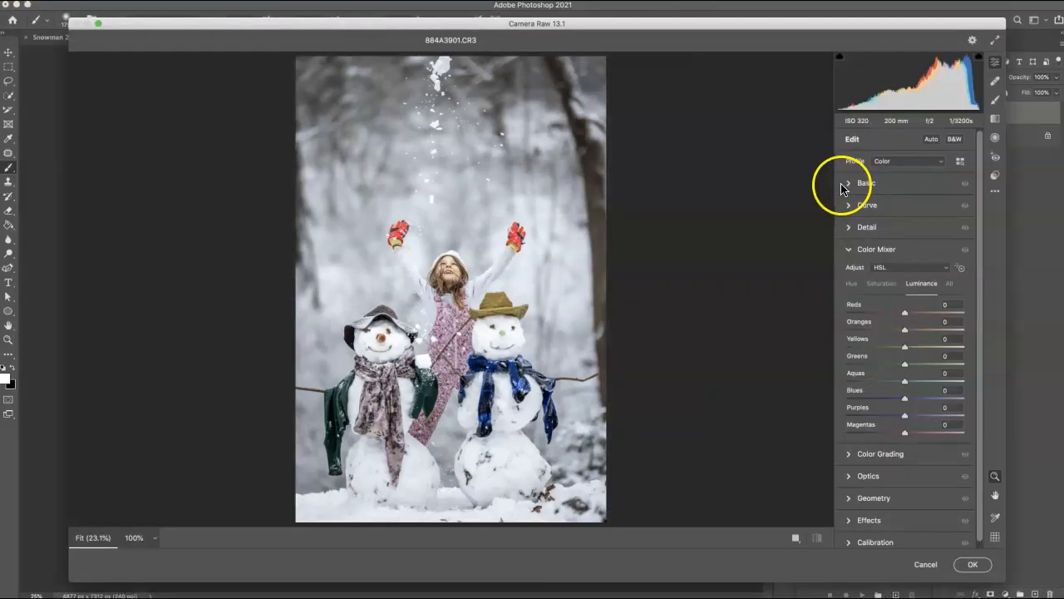
{"action": "left_click", "coordinate": [994, 177]}
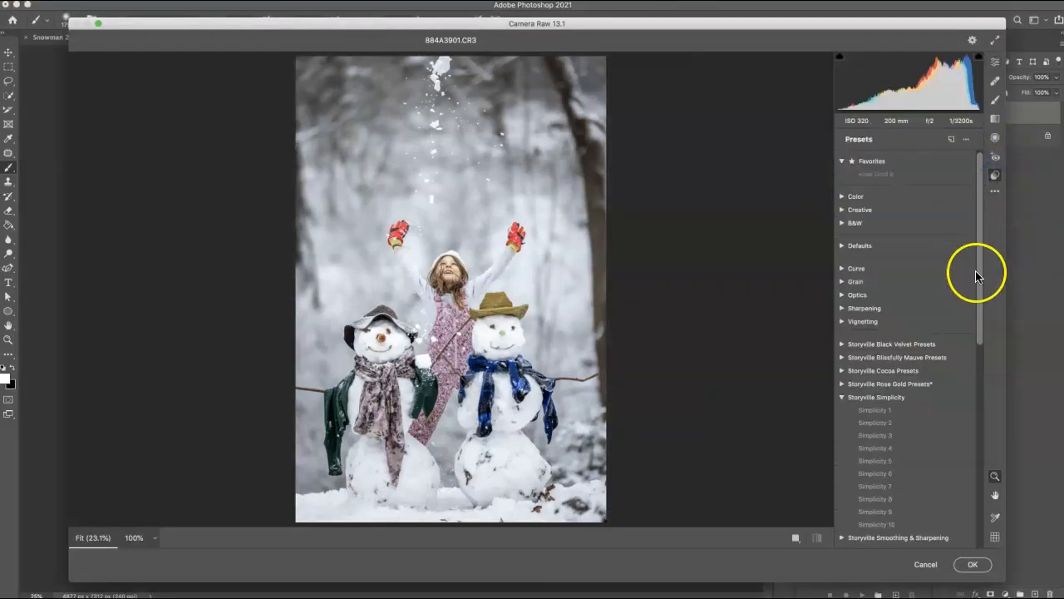
{"action": "left_click", "coordinate": [883, 411]}
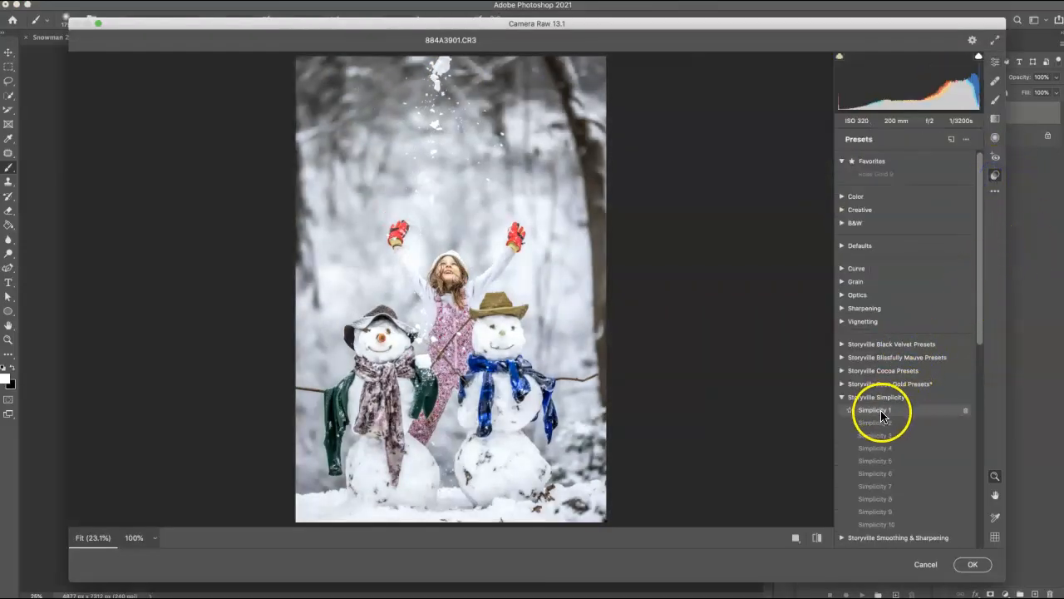
{"action": "left_click", "coordinate": [880, 409]}
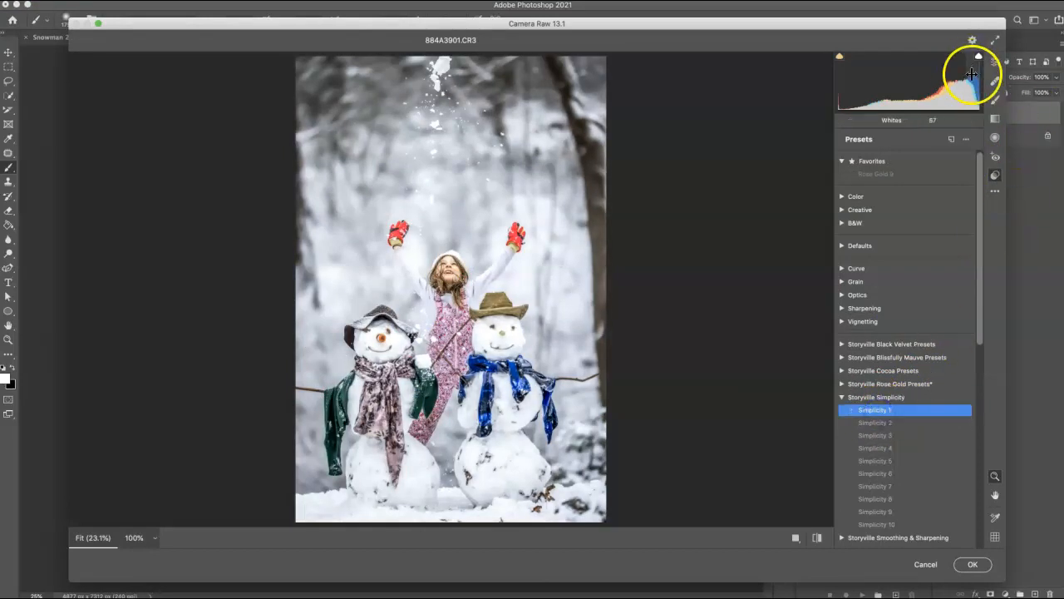
Step: Set the Oranges luminance to -11 in the Color Mixer, then apply the filter and compare the photo with Layer 1 hidden and shown
{"action": "mouse_move", "coordinate": [955, 77]}
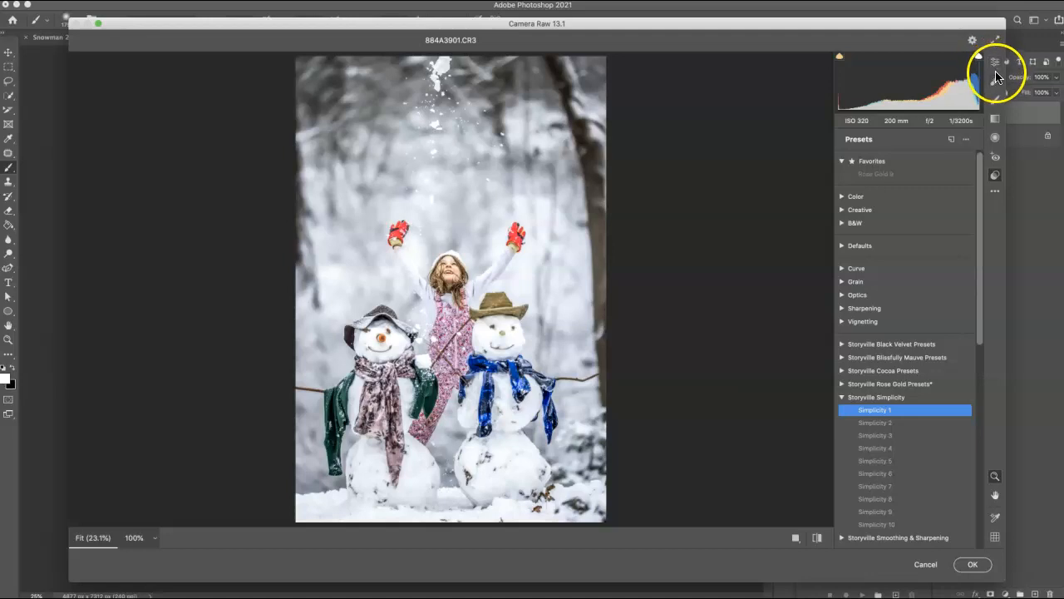
{"action": "left_click", "coordinate": [993, 68]}
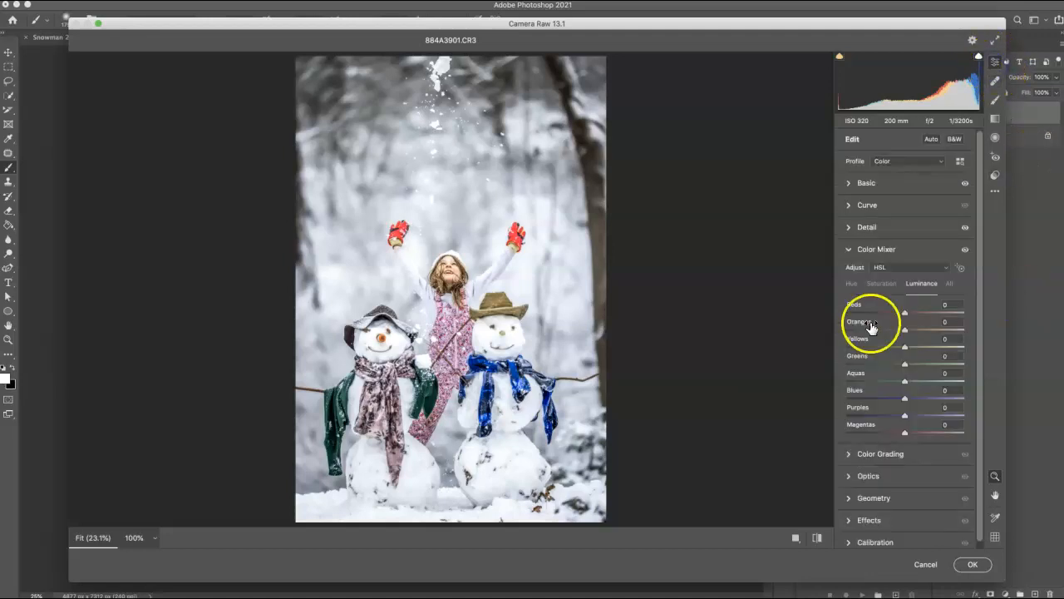
{"action": "left_click_drag", "start_coordinate": [904, 330], "coordinate": [901, 330]}
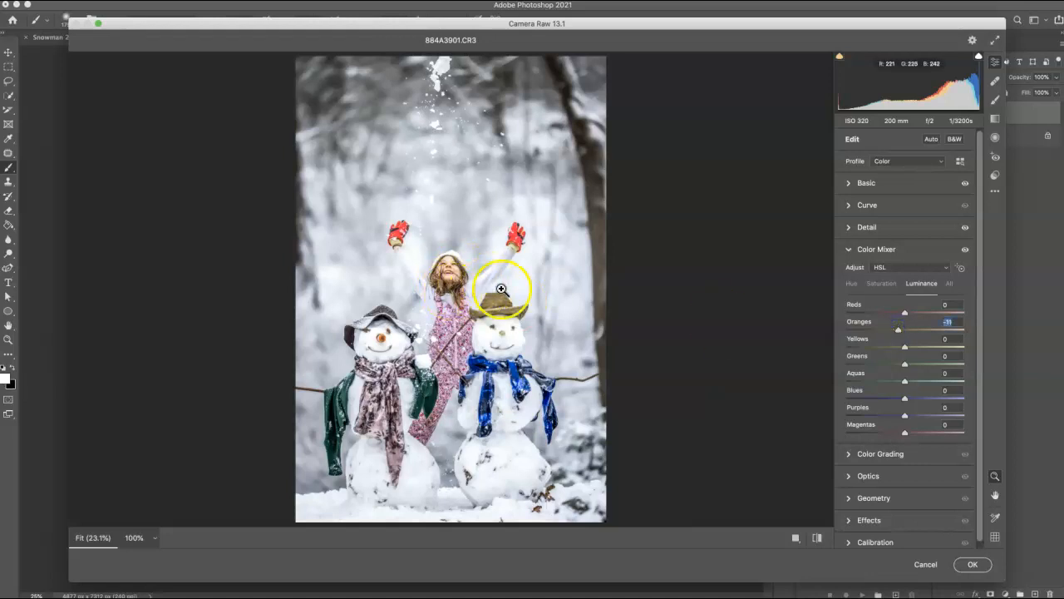
{"action": "left_click", "coordinate": [968, 564]}
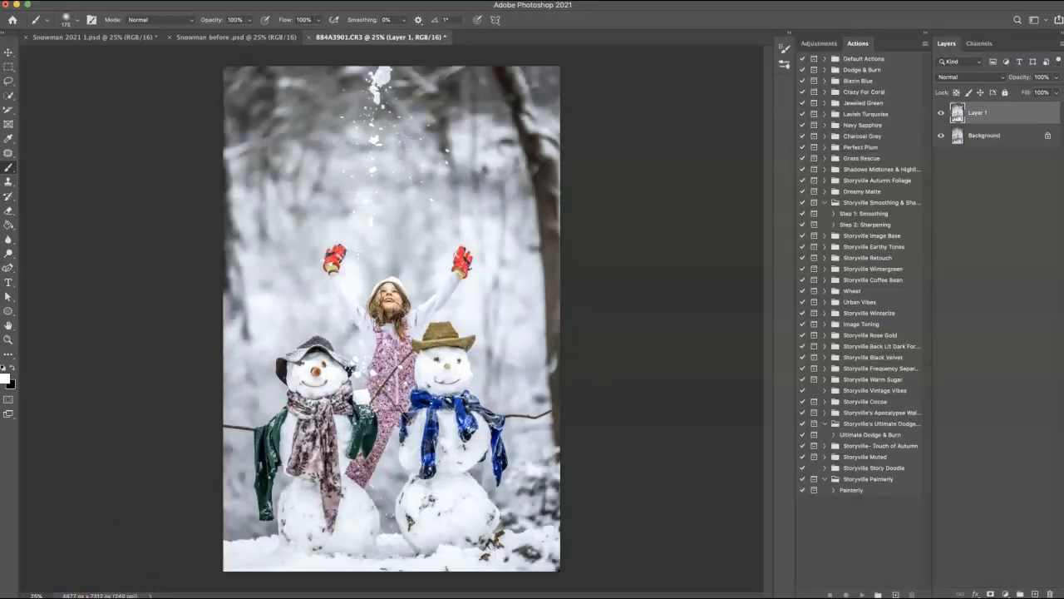
{"action": "left_click", "coordinate": [942, 114]}
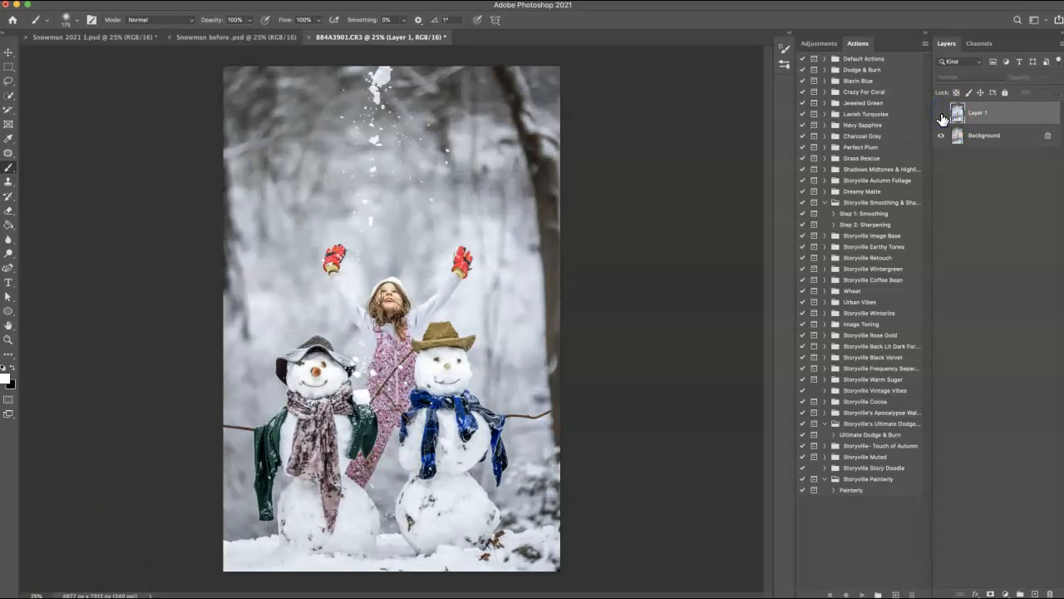
{"action": "left_click", "coordinate": [942, 114]}
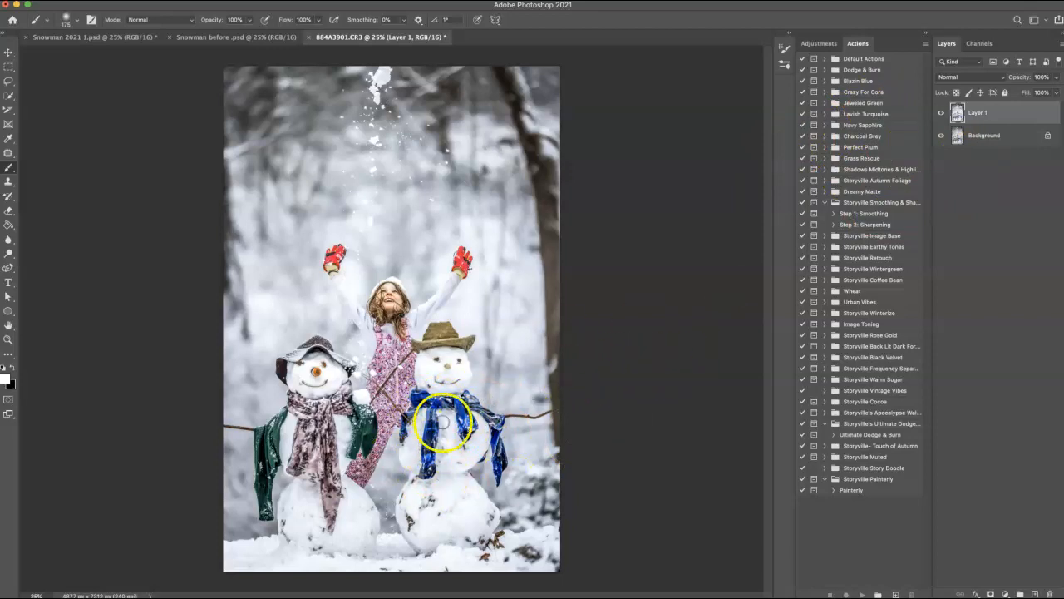
Step: Duplicate Layer 1 and open the copy in the Camera Raw Filter
{"action": "left_click_drag", "start_coordinate": [973, 111], "coordinate": [958, 140]}
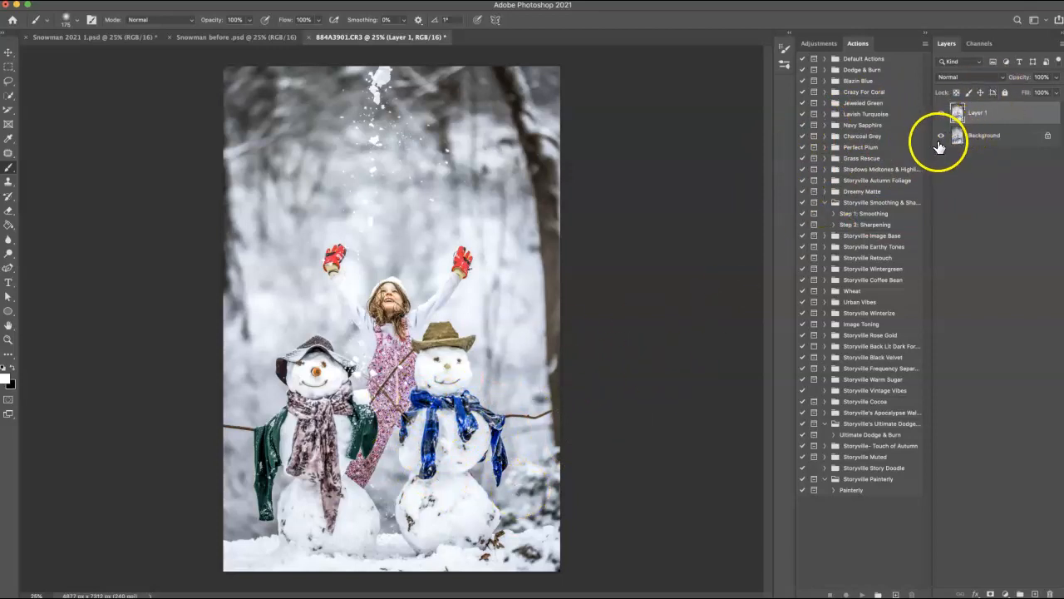
{"action": "key", "text": "super+j"}
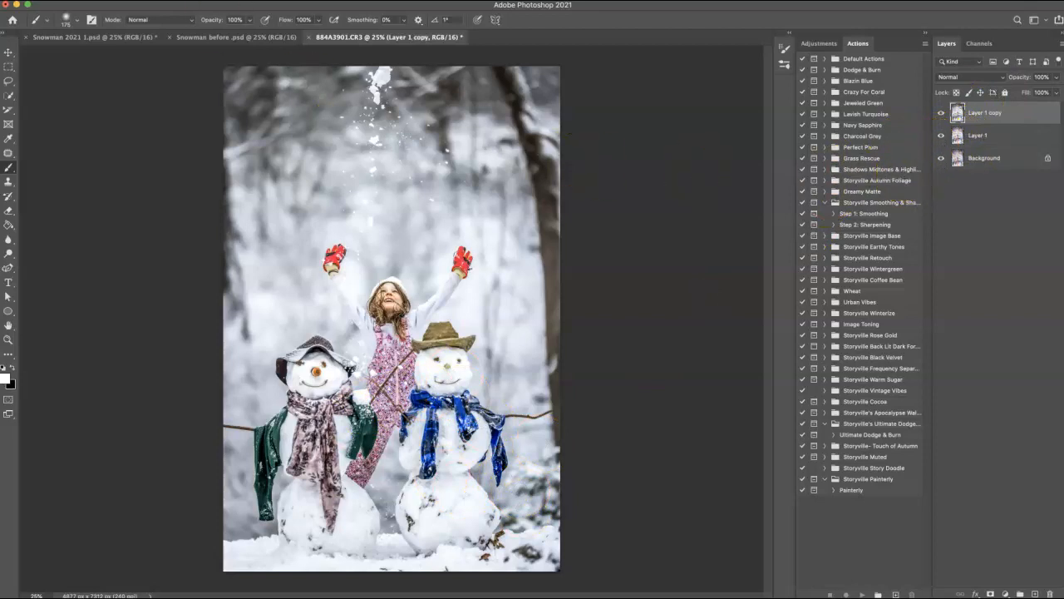
{"action": "left_click", "coordinate": [198, 0]}
{"action": "left_click", "coordinate": [239, 73]}
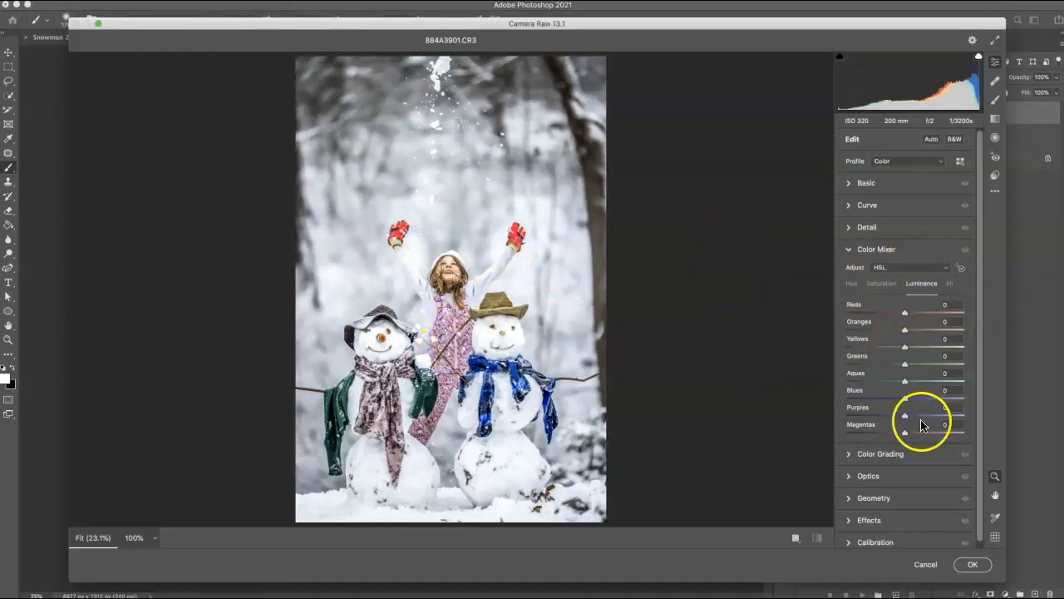
Step: Set the Magentas saturation to -93 in the Color Mixer and try lowering the Oranges saturation to -80
{"action": "left_click", "coordinate": [882, 283]}
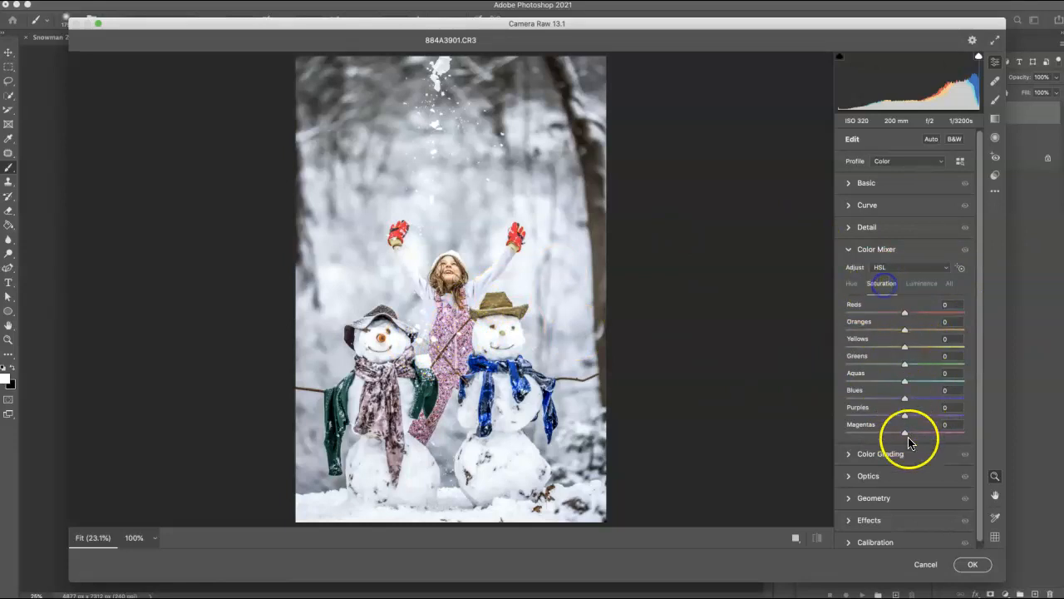
{"action": "left_click_drag", "start_coordinate": [905, 432], "coordinate": [882, 432]}
{"action": "left_click_drag", "start_coordinate": [904, 324], "coordinate": [898, 321]}
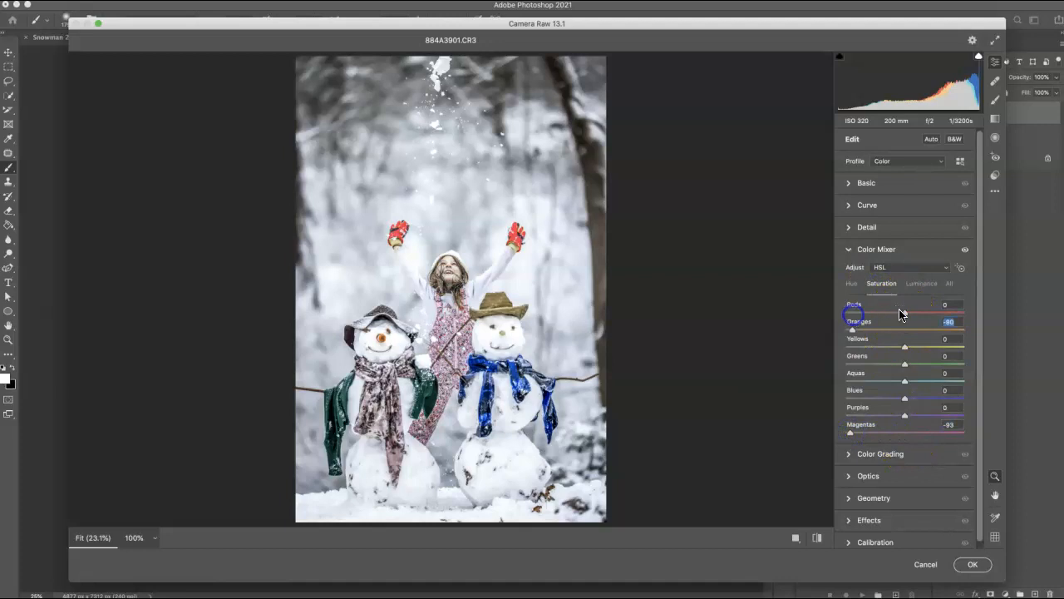
Step: Set the Color Mixer luminance to +96 for Reds and +100 for Magentas, and raise the Yellows luminance
{"action": "left_click_drag", "start_coordinate": [905, 314], "coordinate": [960, 309]}
{"action": "left_click", "coordinate": [920, 283]}
{"action": "left_click_drag", "start_coordinate": [904, 432], "coordinate": [969, 426]}
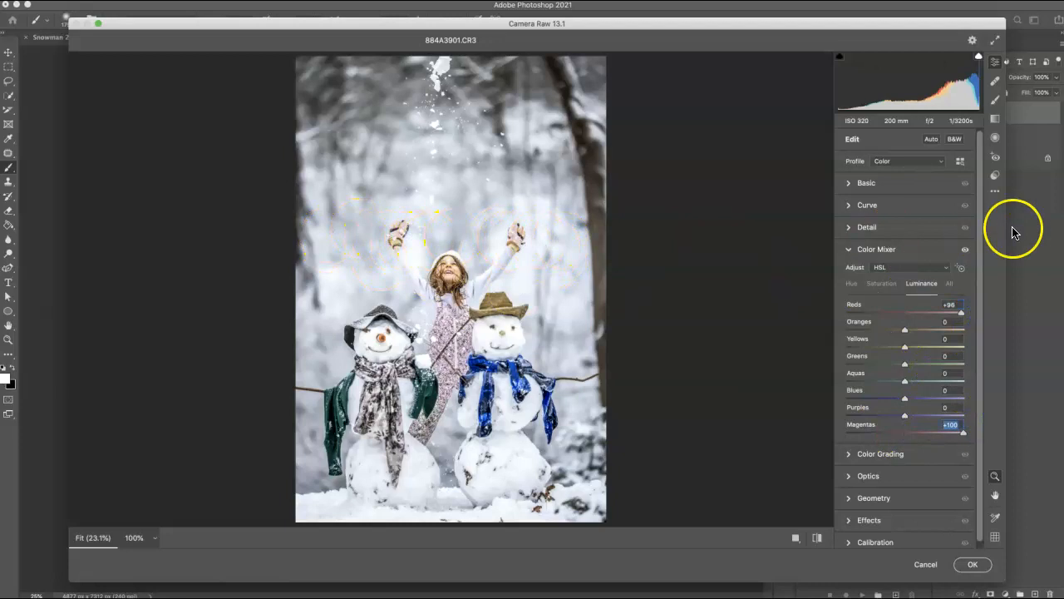
{"action": "left_click_drag", "start_coordinate": [906, 348], "coordinate": [945, 347]}
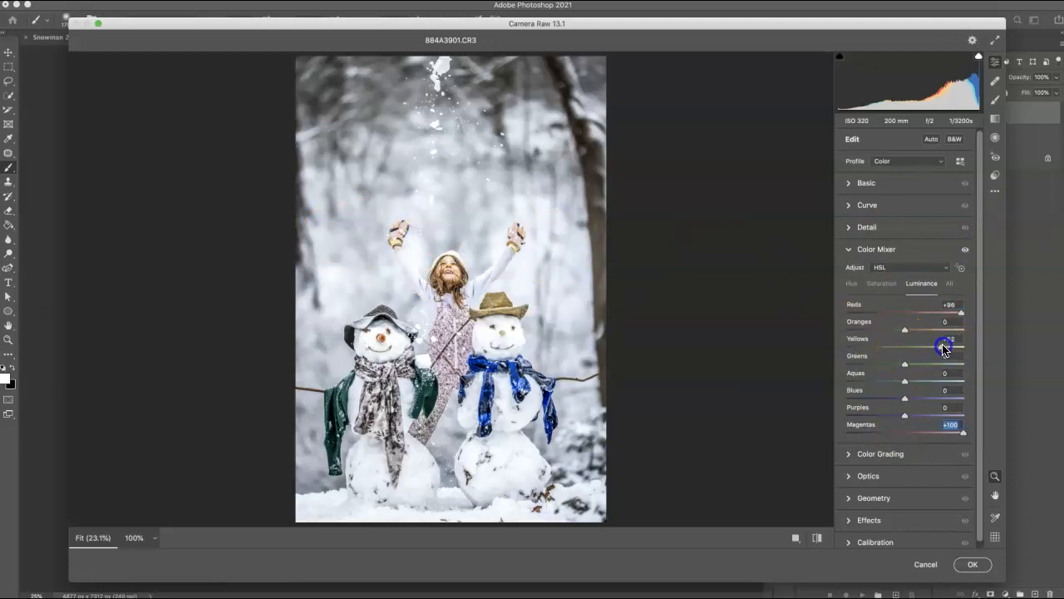
Step: Lower the Magentas saturation a little further and apply the Camera Raw filter to the layer copy
{"action": "left_click", "coordinate": [883, 284]}
{"action": "left_click_drag", "start_coordinate": [851, 433], "coordinate": [846, 433]}
{"action": "left_click", "coordinate": [976, 565]}
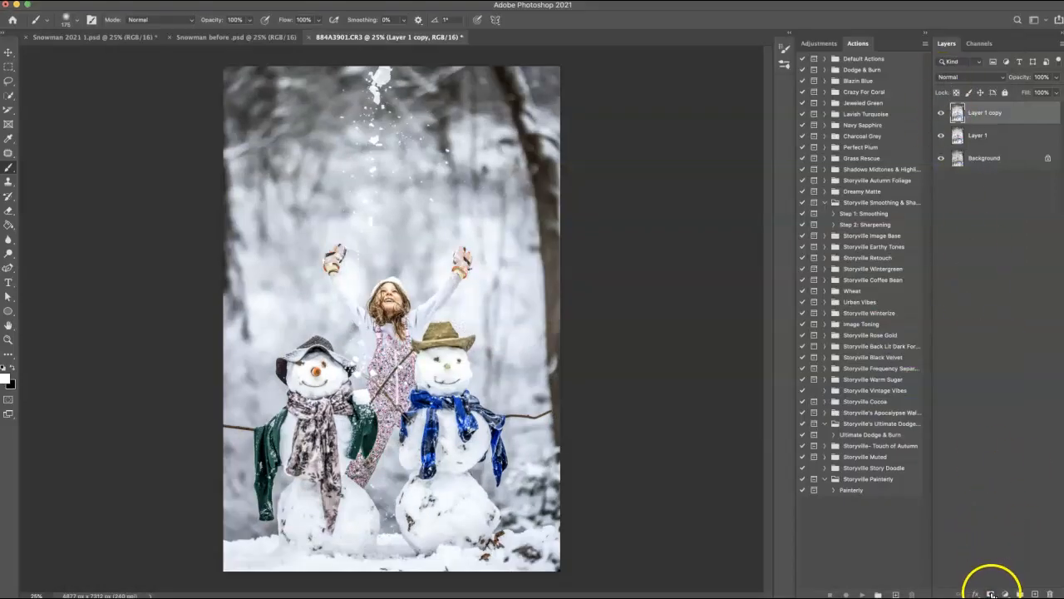
Step: Add an inverted black mask to Layer 1 copy and paint it white over the girl's two red mittens
{"action": "left_click", "coordinate": [991, 593]}
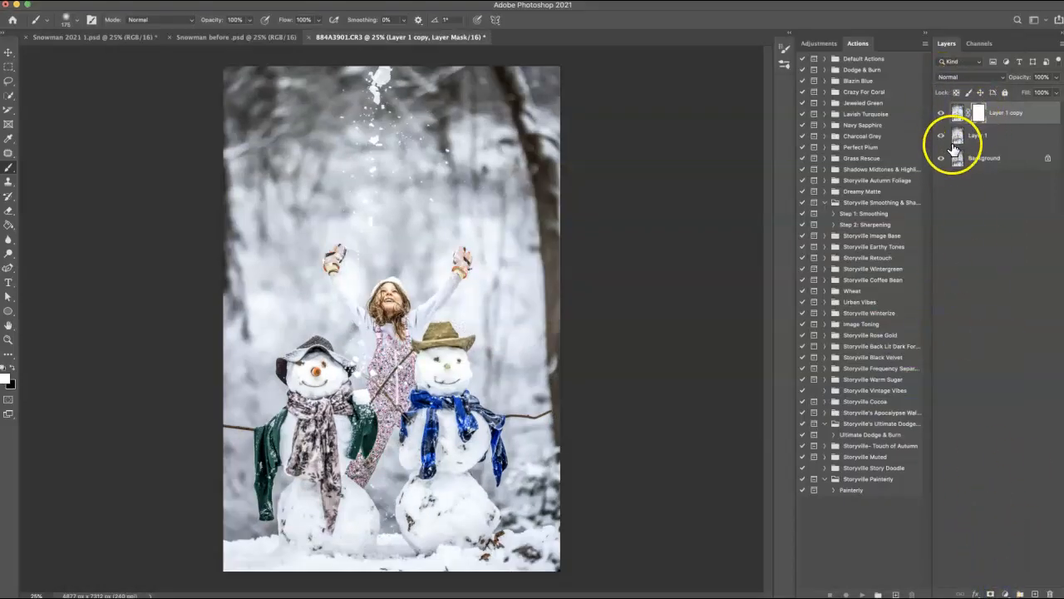
{"action": "key", "text": "ctrl+i"}
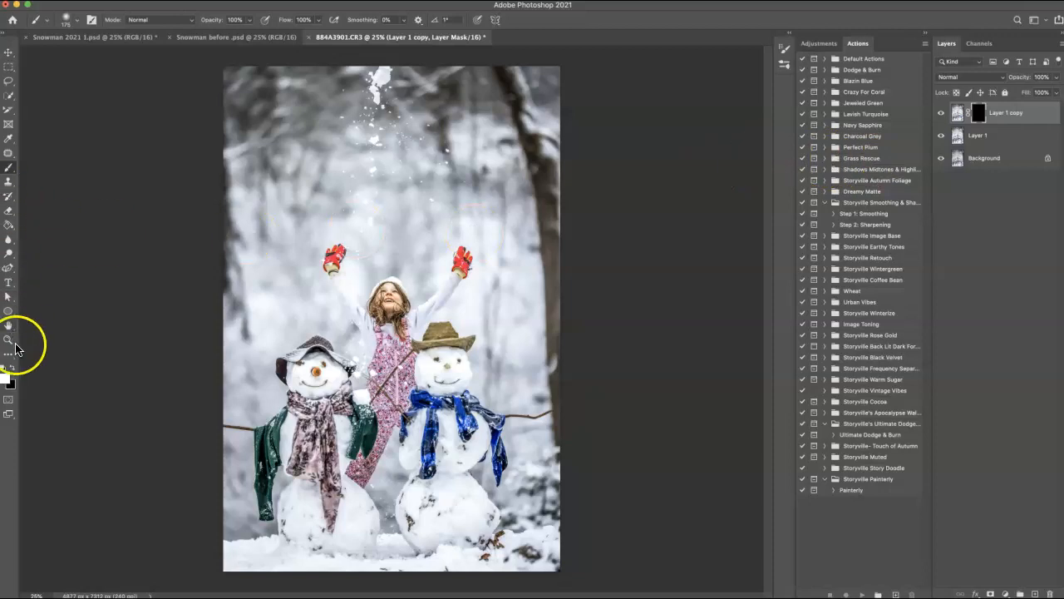
{"action": "left_click_drag", "start_coordinate": [334, 250], "coordinate": [336, 248]}
{"action": "left_click_drag", "start_coordinate": [447, 242], "coordinate": [463, 248]}
Step: Resize the brush, paint the mask white over the girl's pink overalls, and slightly reduce the opacity of Layer 1 copy
{"action": "key", "text": "["}
{"action": "key", "text": "["}
{"action": "key", "text": "["}
{"action": "key", "text": "["}
{"action": "left_click_drag", "start_coordinate": [382, 339], "coordinate": [401, 388]}
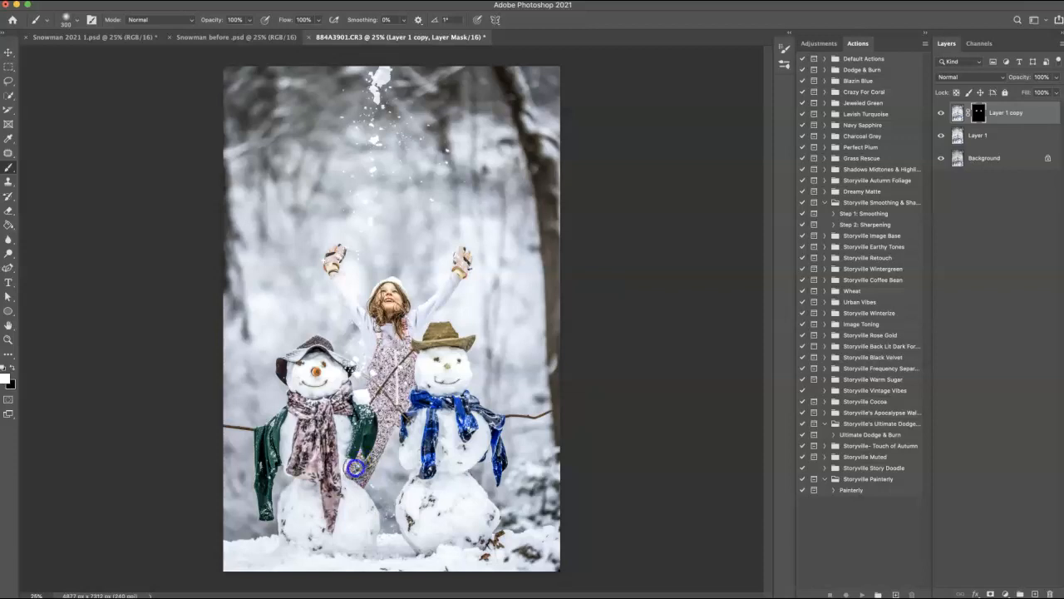
{"action": "left_click_drag", "start_coordinate": [428, 316], "coordinate": [400, 323]}
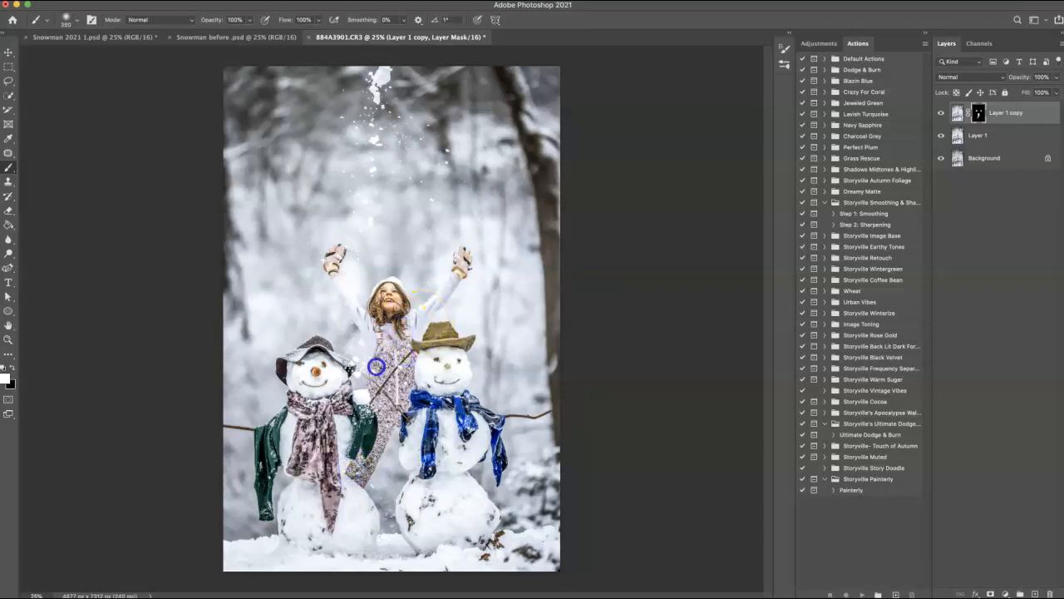
{"action": "left_click_drag", "start_coordinate": [1022, 78], "coordinate": [1000, 80]}
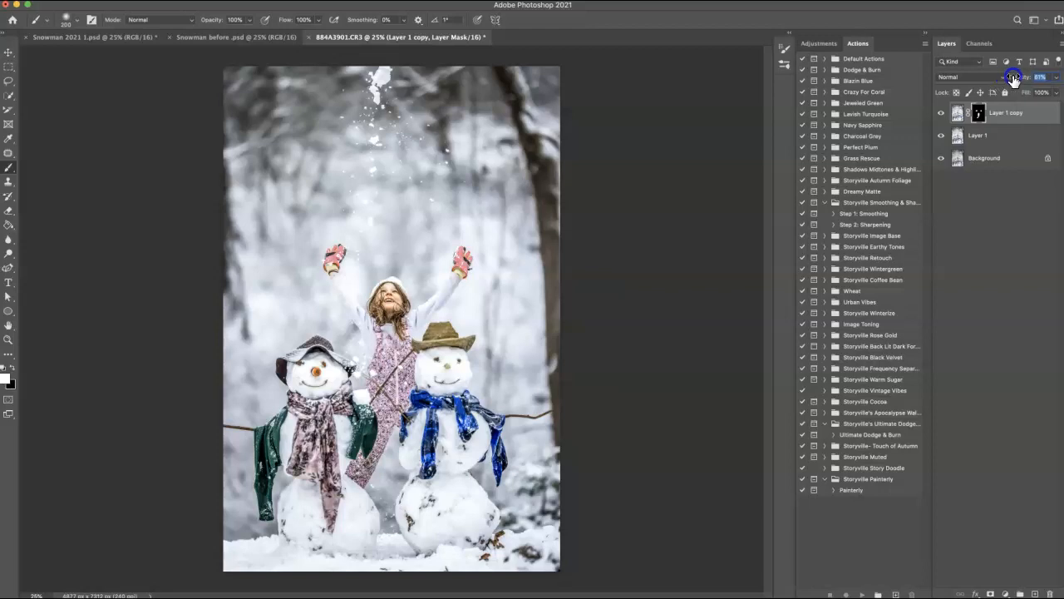
{"action": "left_click_drag", "start_coordinate": [1016, 81], "coordinate": [1014, 81]}
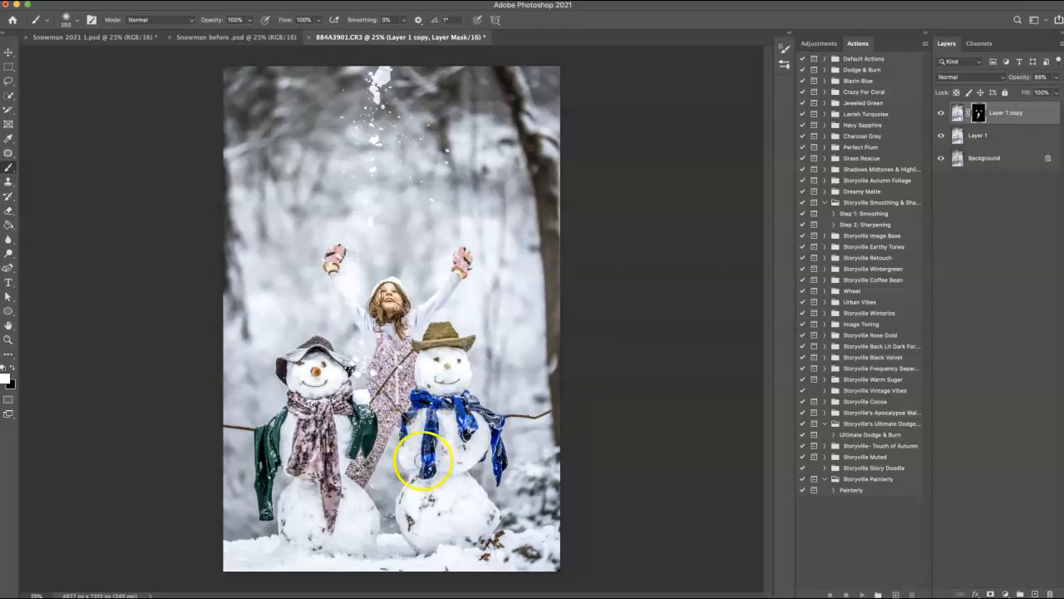
Step: Add a Hue/Saturation adjustment layer, sample the blue scarf to target the Blues, and set their hue to +180
{"action": "left_click", "coordinate": [818, 44]}
{"action": "left_click", "coordinate": [833, 84]}
{"action": "left_click_drag", "start_coordinate": [998, 189], "coordinate": [815, 177]}
{"action": "left_click", "coordinate": [779, 243]}
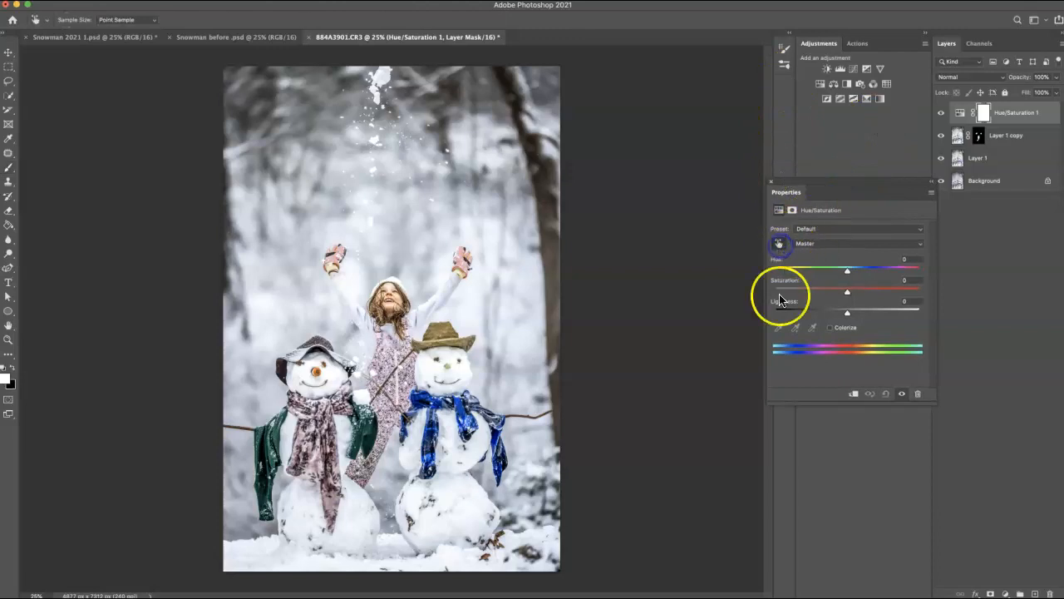
{"action": "left_click", "coordinate": [439, 405]}
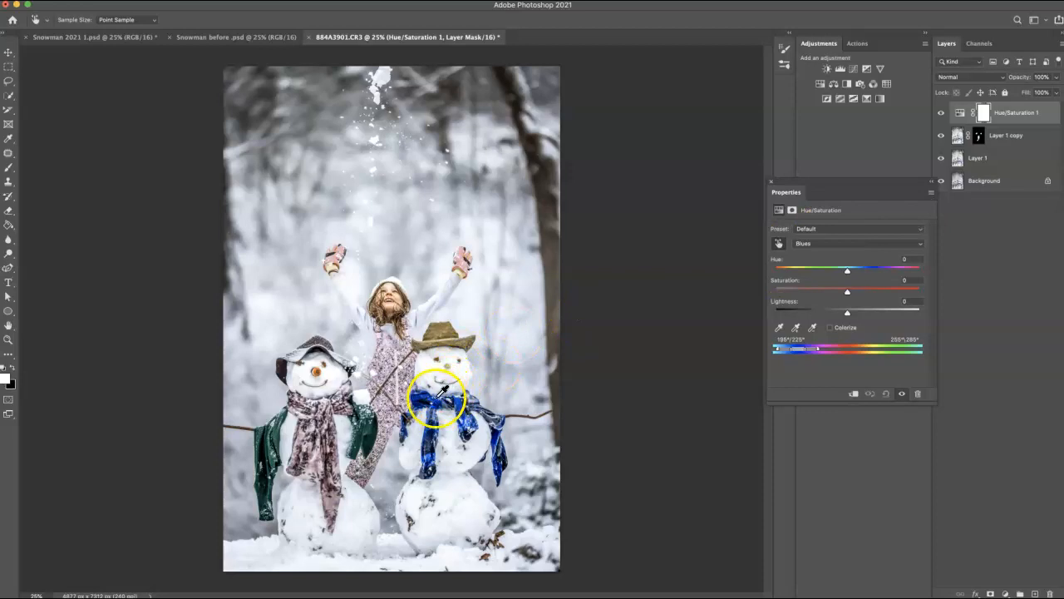
{"action": "left_click_drag", "start_coordinate": [847, 272], "coordinate": [939, 262]}
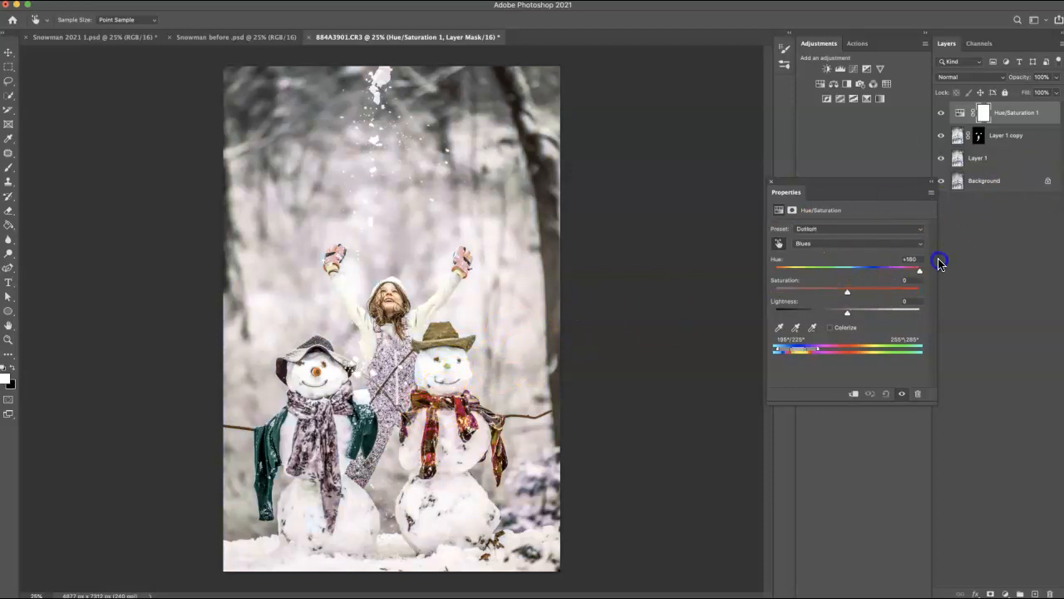
{"action": "left_click", "coordinate": [773, 182]}
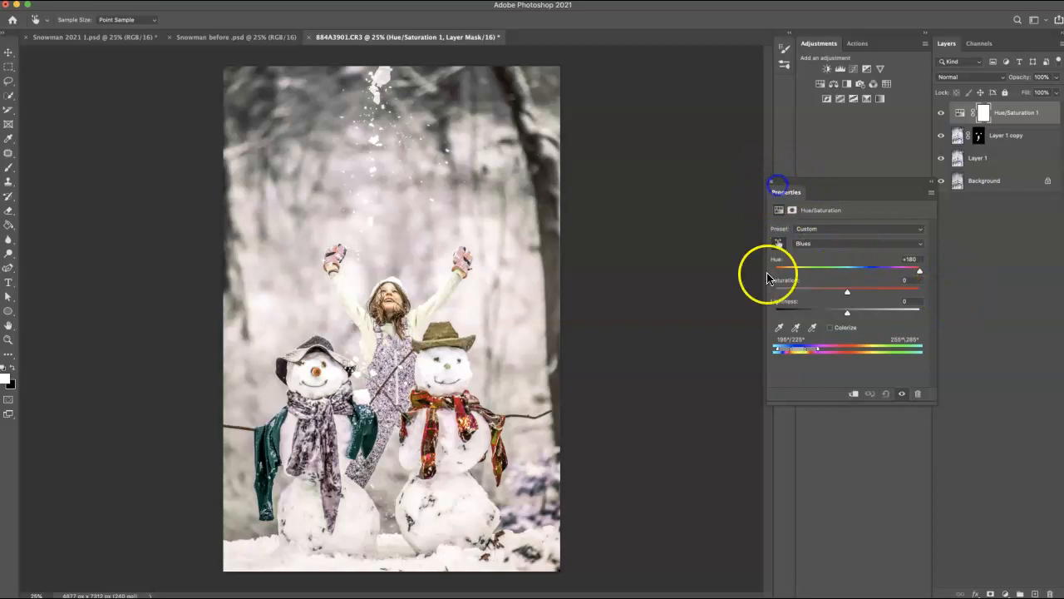
{"action": "left_click", "coordinate": [773, 188]}
Step: Invert the Hue/Saturation 1 layer mask to black to hide the hue shift across the photo
{"action": "left_click", "coordinate": [982, 114]}
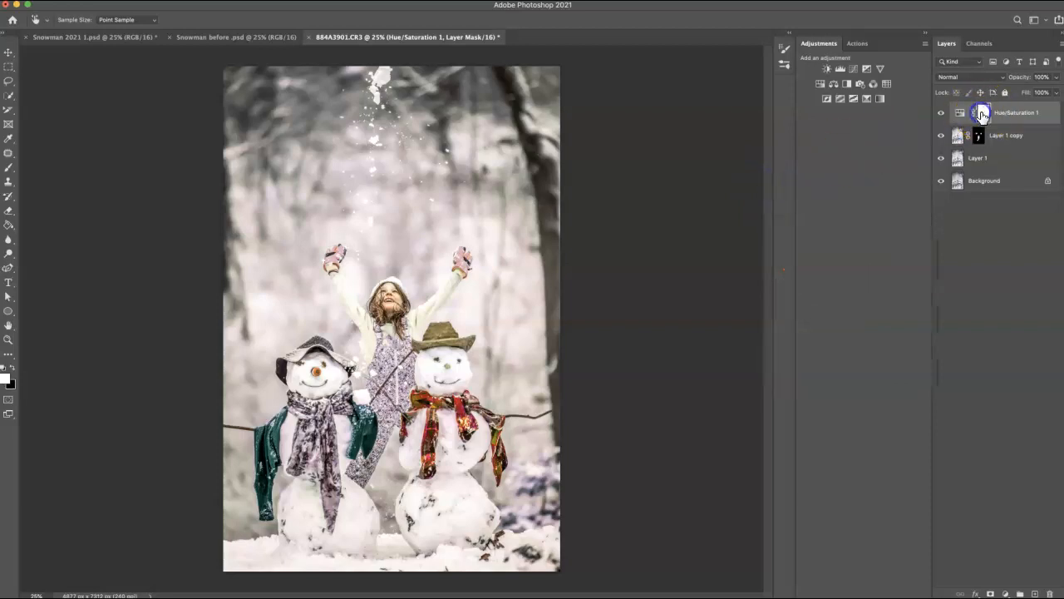
{"action": "key", "text": "super+i"}
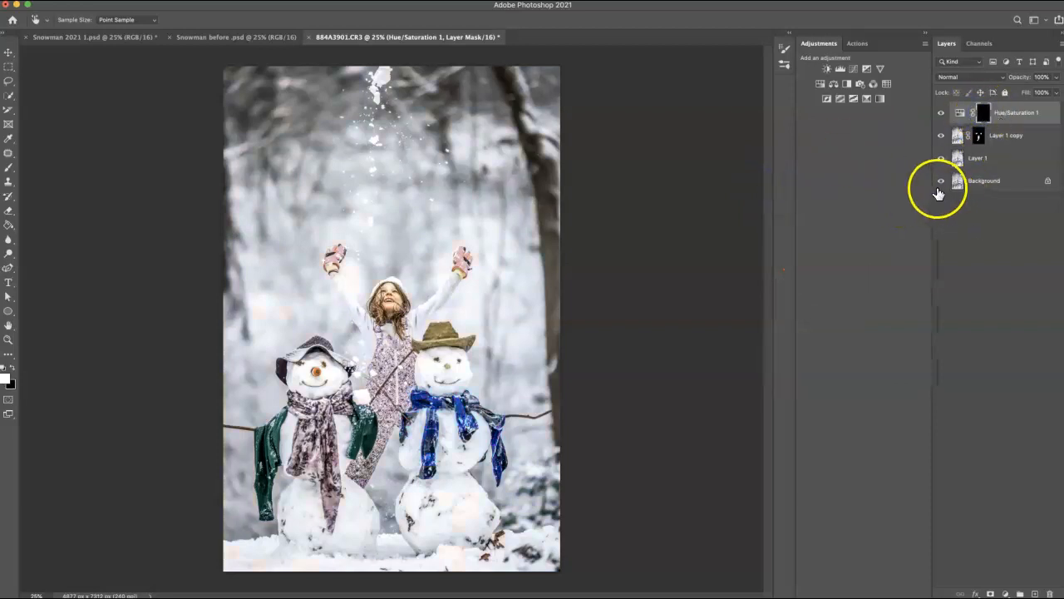
Step: Paint the Hue/Saturation 1 mask white over the blue scarf to reveal the hue shift on it
{"action": "key", "text": "b"}
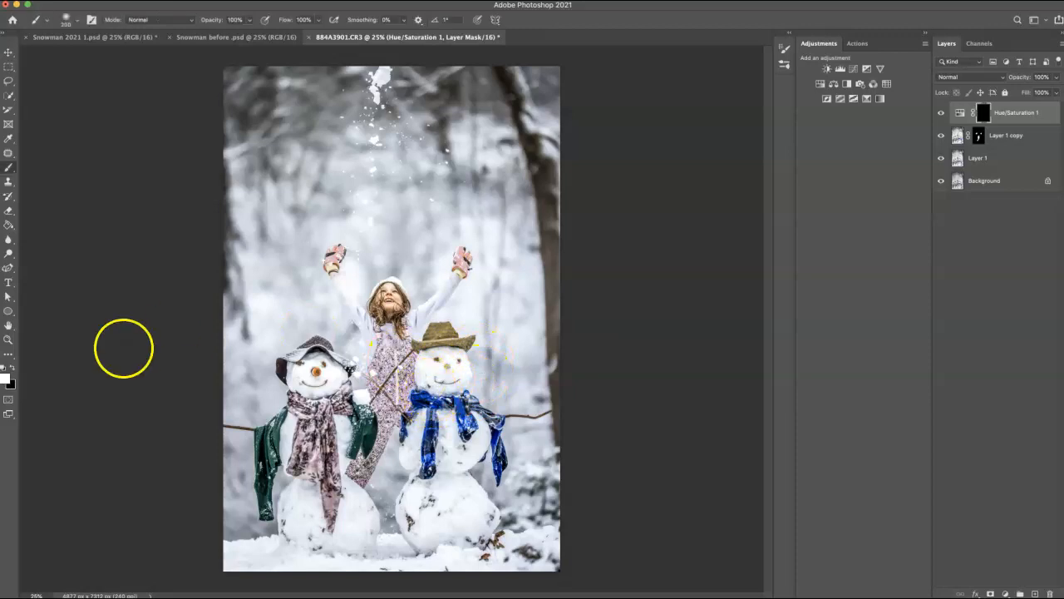
{"action": "left_click_drag", "start_coordinate": [446, 429], "coordinate": [420, 403]}
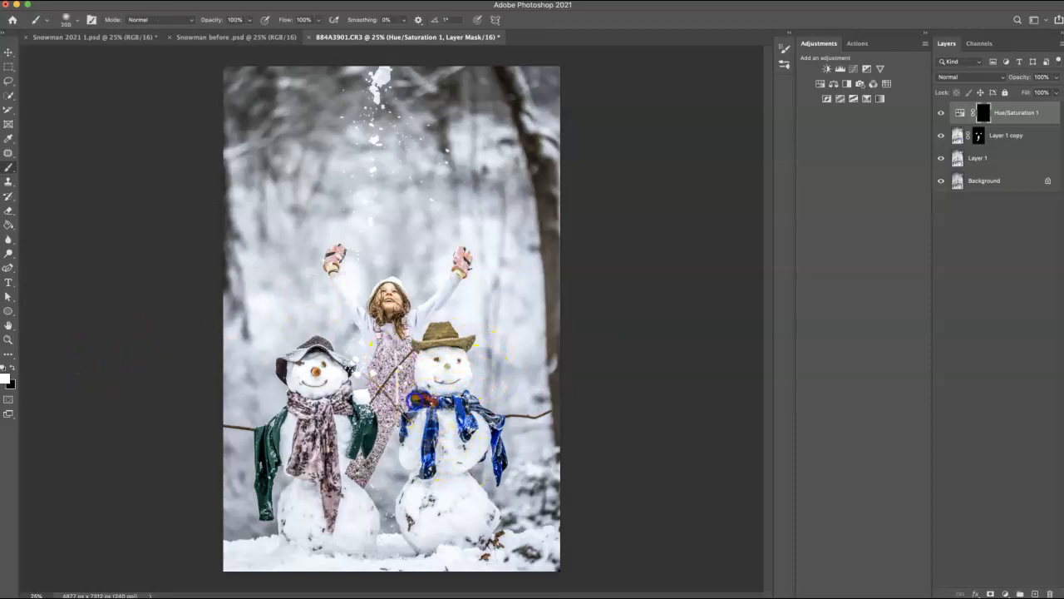
{"action": "left_click_drag", "start_coordinate": [406, 418], "coordinate": [404, 401]}
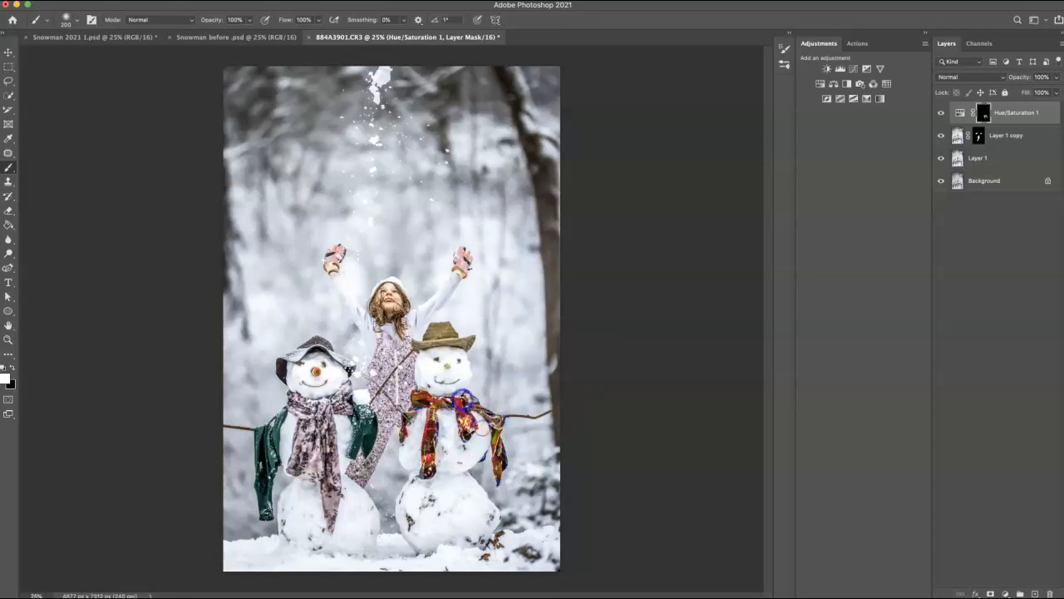
Step: Refine the Hue/Saturation 1 mask around the recolored scarf, painting black over spill on the snow and white over missed fabric
{"action": "key", "text": "x"}
{"action": "left_click_drag", "start_coordinate": [485, 427], "coordinate": [461, 454]}
{"action": "key", "text": "x"}
{"action": "mouse_move", "coordinate": [460, 408]}
{"action": "left_mouse_down"}
{"action": "mouse_move", "coordinate": [413, 411]}
{"action": "mouse_move", "coordinate": [431, 466]}
{"action": "left_mouse_up"}
{"action": "key", "text": "x"}
{"action": "left_click_drag", "start_coordinate": [466, 395], "coordinate": [504, 460]}
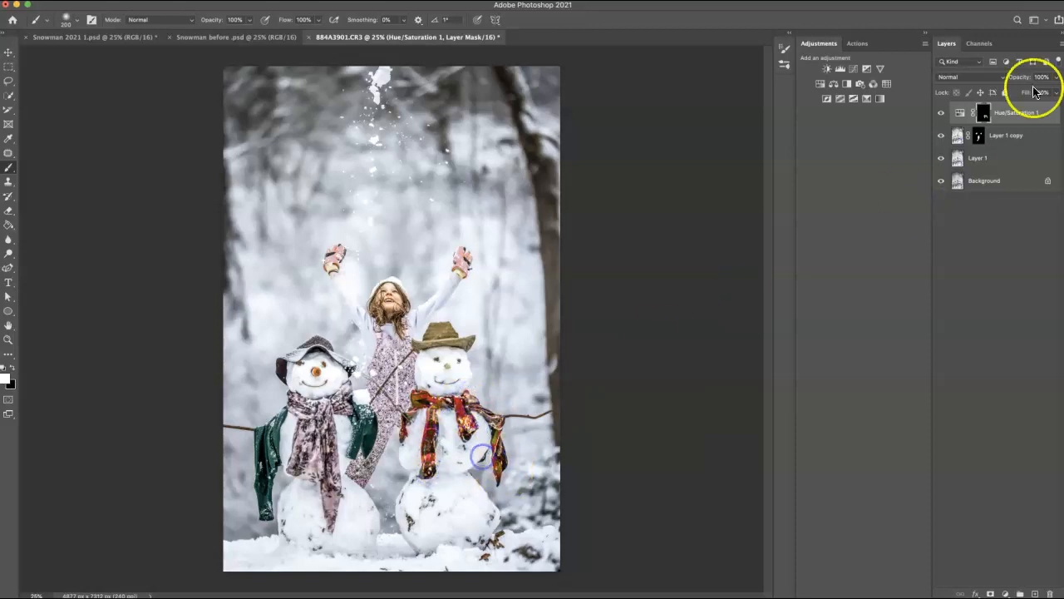
{"action": "key", "text": "x"}
{"action": "left_click", "coordinate": [476, 455]}
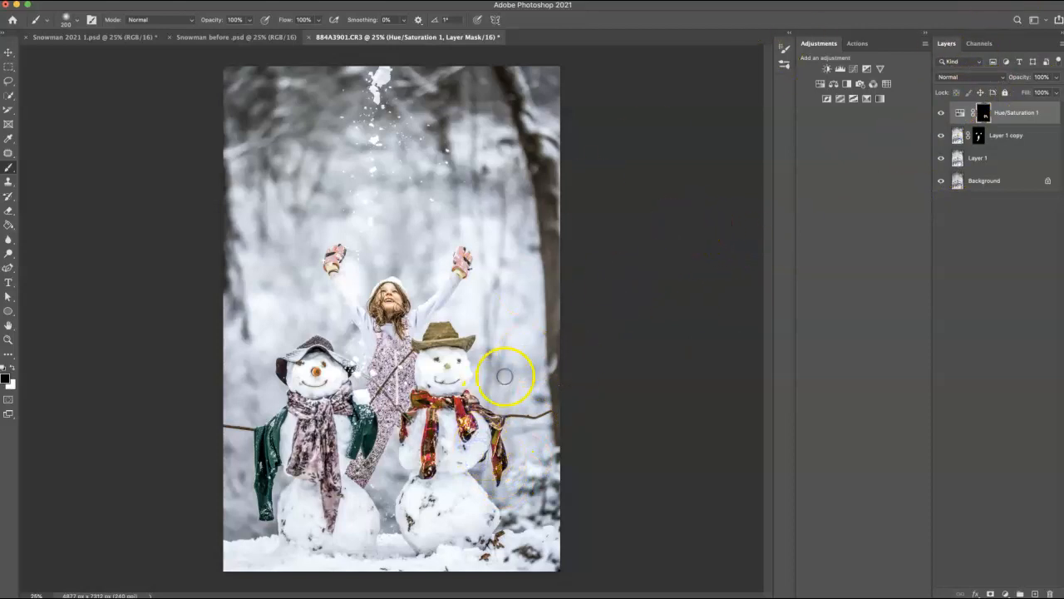
{"action": "left_click", "coordinate": [487, 482]}
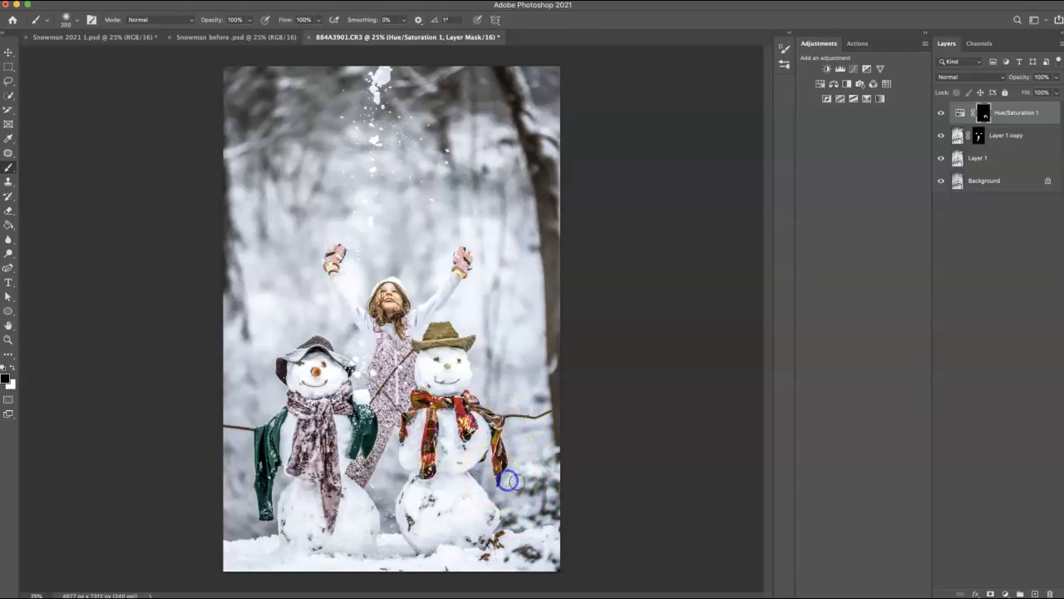
Step: Toggle the Hue/Saturation 1 layer off and on to compare the scarf color before and after
{"action": "left_click", "coordinate": [941, 112]}
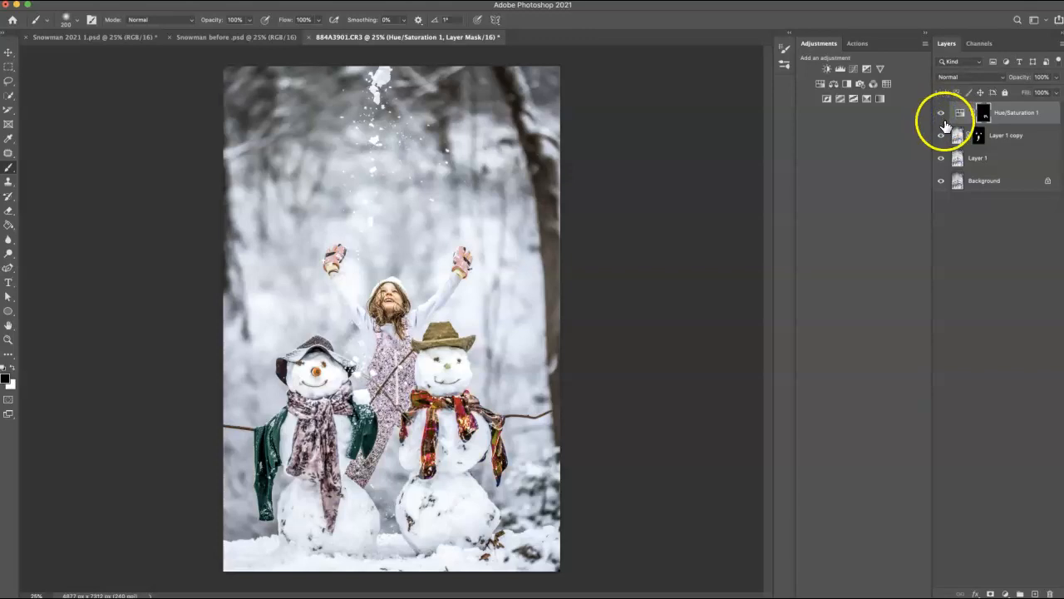
{"action": "left_click", "coordinate": [940, 119]}
{"action": "left_click", "coordinate": [938, 121]}
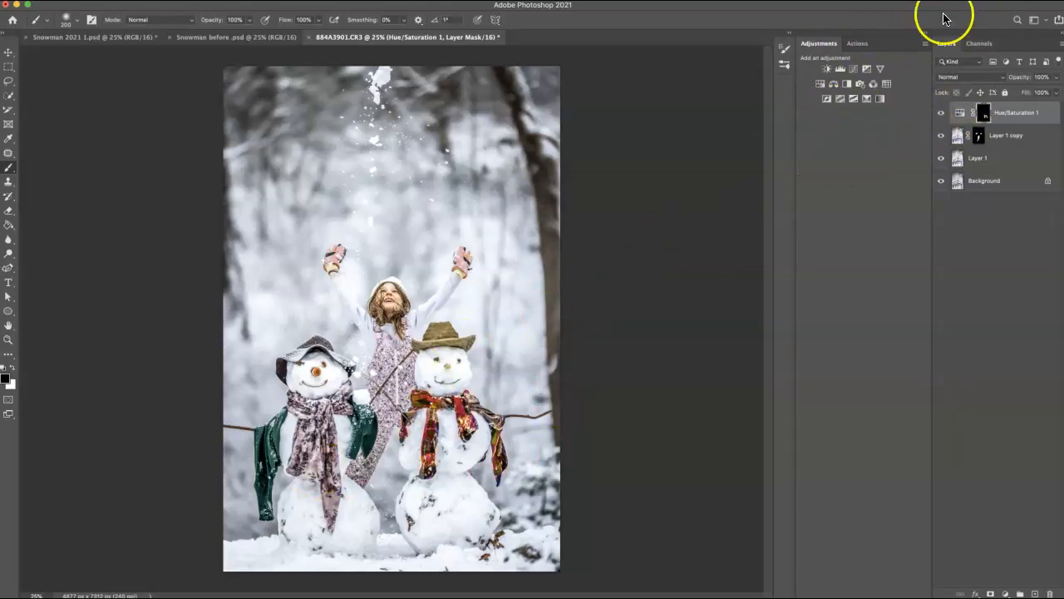
Step: Run the Ultimate Dodge & Burn action and continue past its brush instructions
{"action": "left_click", "coordinate": [858, 43]}
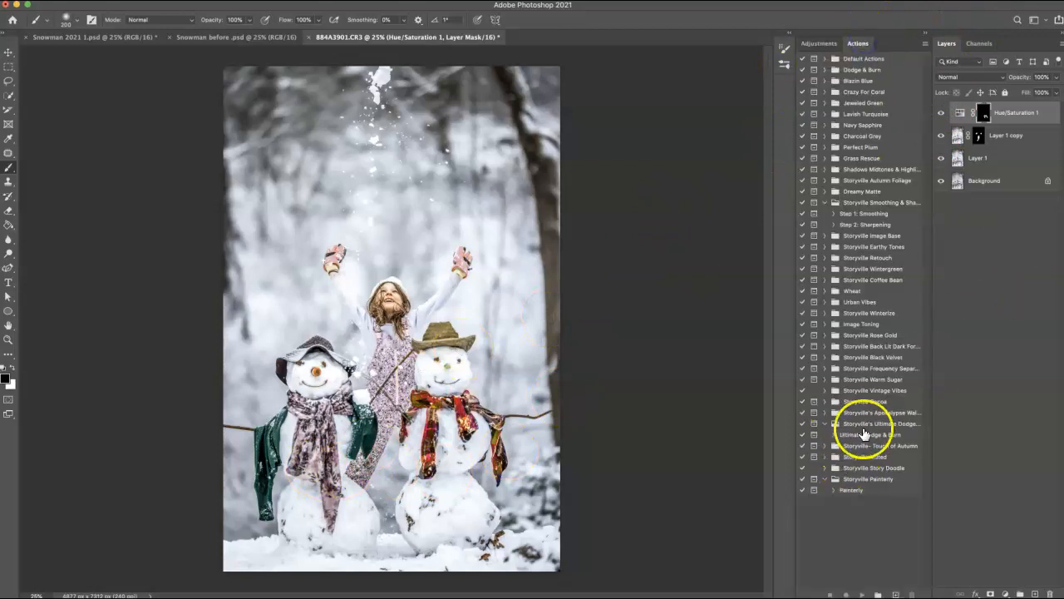
{"action": "left_click", "coordinate": [856, 434]}
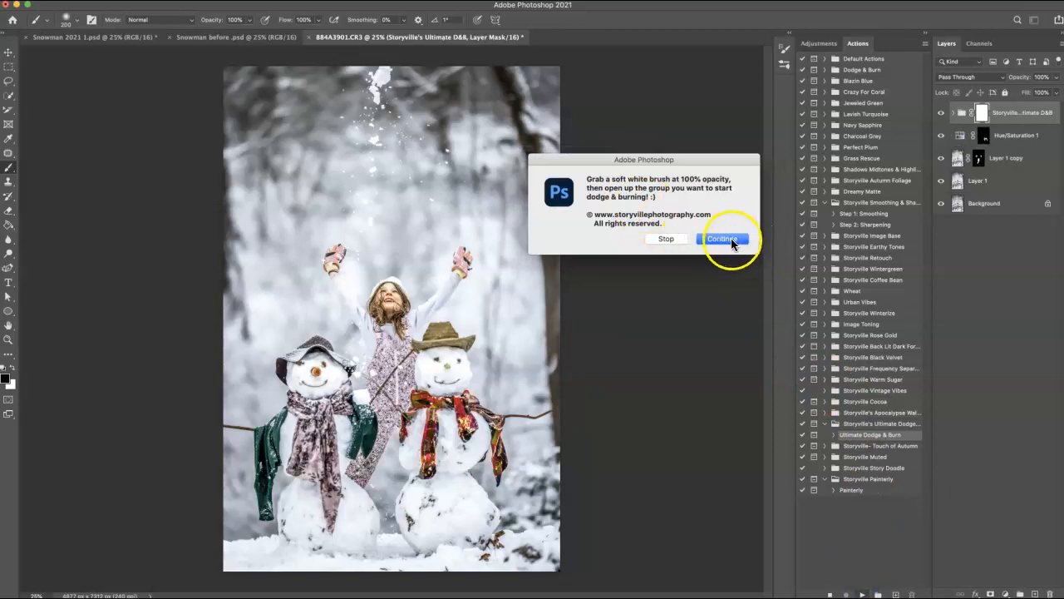
{"action": "left_click", "coordinate": [721, 239]}
Step: Duplicate the D&B Combo layer in the D&B Clothing group, paint its mask white over the pink and green scarves, and adjust its opacity
{"action": "left_click", "coordinate": [962, 113]}
{"action": "left_click", "coordinate": [962, 180]}
{"action": "left_click", "coordinate": [1001, 247]}
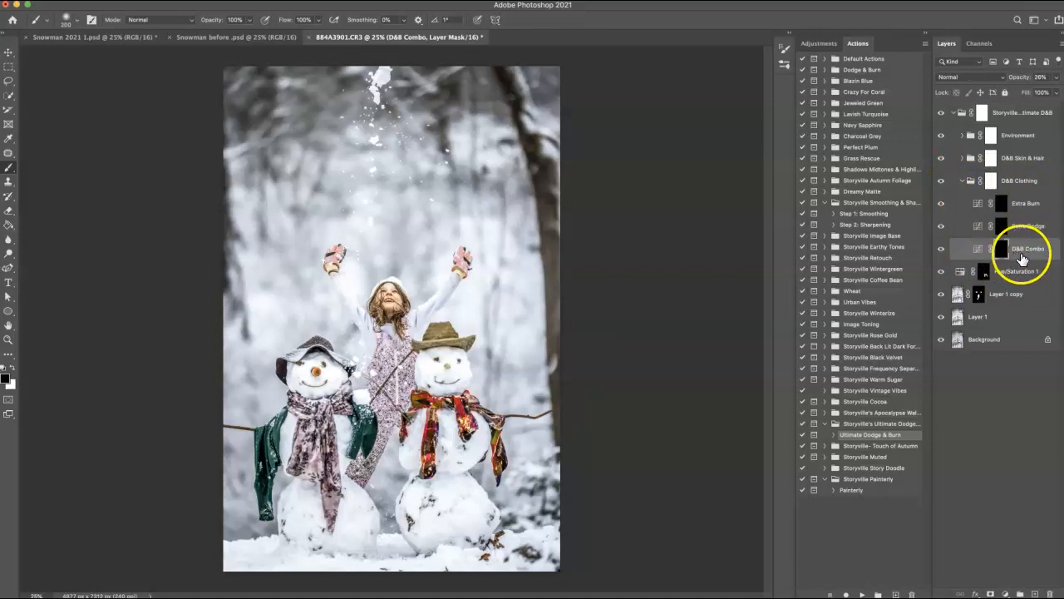
{"action": "key", "text": "super+j"}
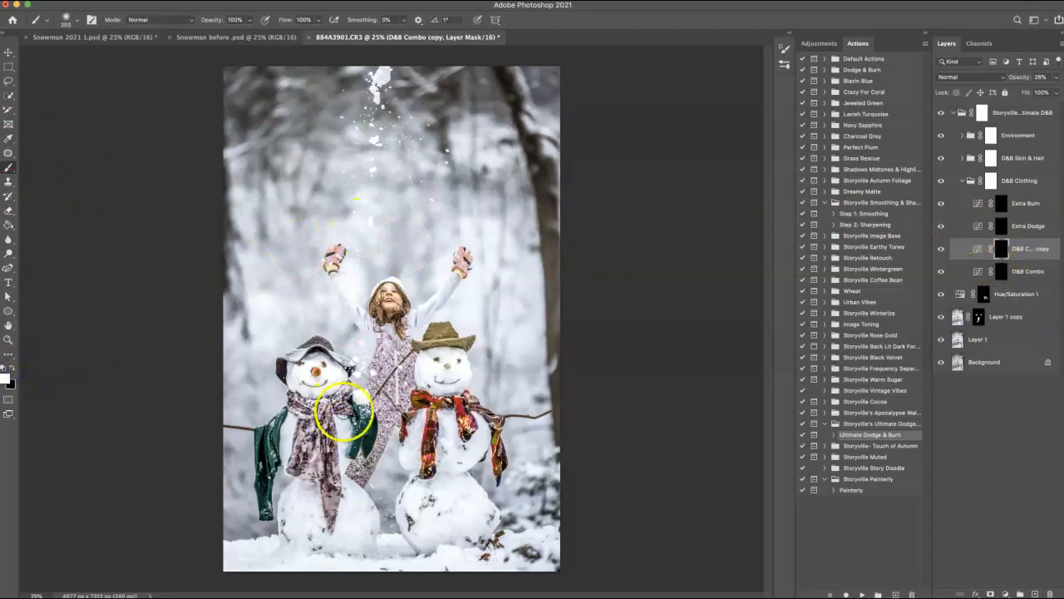
{"action": "left_click_drag", "start_coordinate": [309, 440], "coordinate": [310, 449]}
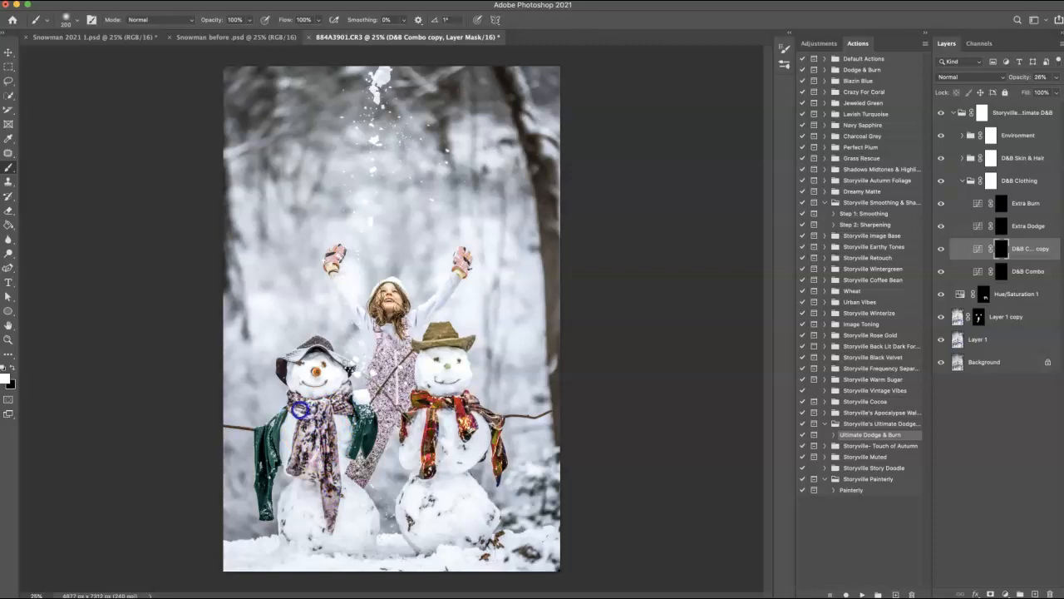
{"action": "left_click_drag", "start_coordinate": [268, 438], "coordinate": [271, 455]}
{"action": "left_click_drag", "start_coordinate": [1025, 78], "coordinate": [1038, 77]}
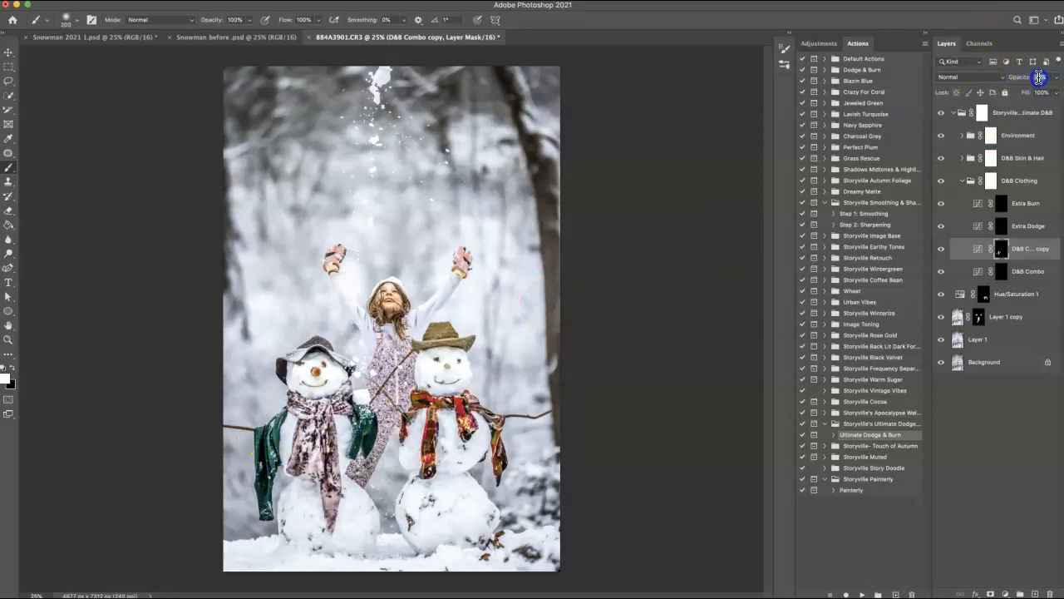
{"action": "left_click", "coordinate": [360, 434]}
{"action": "left_click_drag", "start_coordinate": [283, 443], "coordinate": [266, 468]}
Step: Paint the original D&B Combo mask white over the brown hat and red scarf with a progressively smaller brush, and adjust its opacity
{"action": "left_click", "coordinate": [1001, 271]}
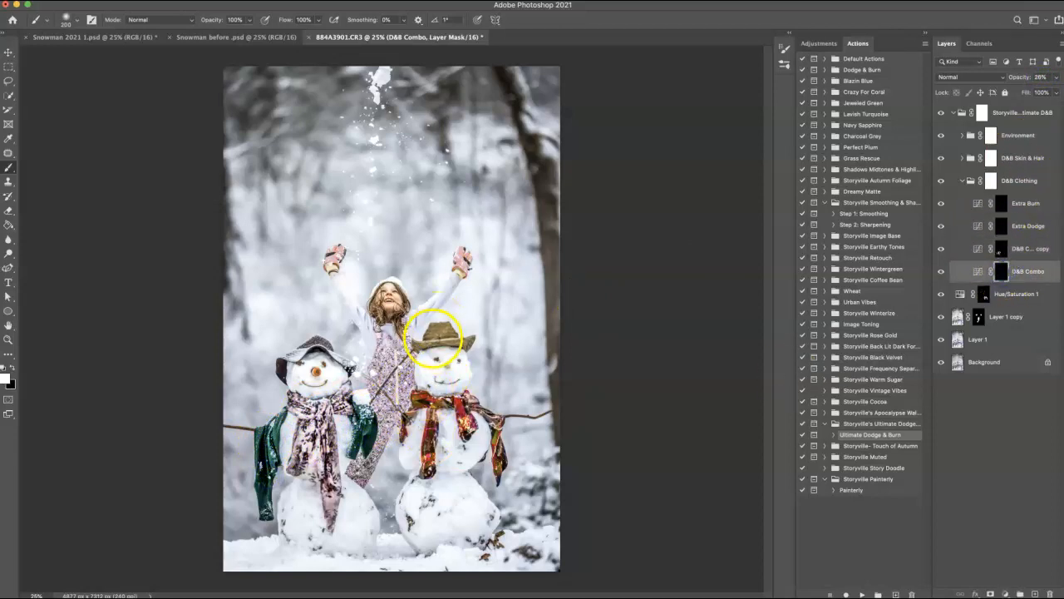
{"action": "left_click_drag", "start_coordinate": [426, 344], "coordinate": [423, 347]}
{"action": "mouse_move", "coordinate": [417, 403]}
{"action": "left_mouse_down"}
{"action": "mouse_move", "coordinate": [459, 400]}
{"action": "mouse_move", "coordinate": [468, 430]}
{"action": "mouse_move", "coordinate": [433, 419]}
{"action": "left_mouse_up"}
{"action": "key", "text": "["}
{"action": "key", "text": "["}
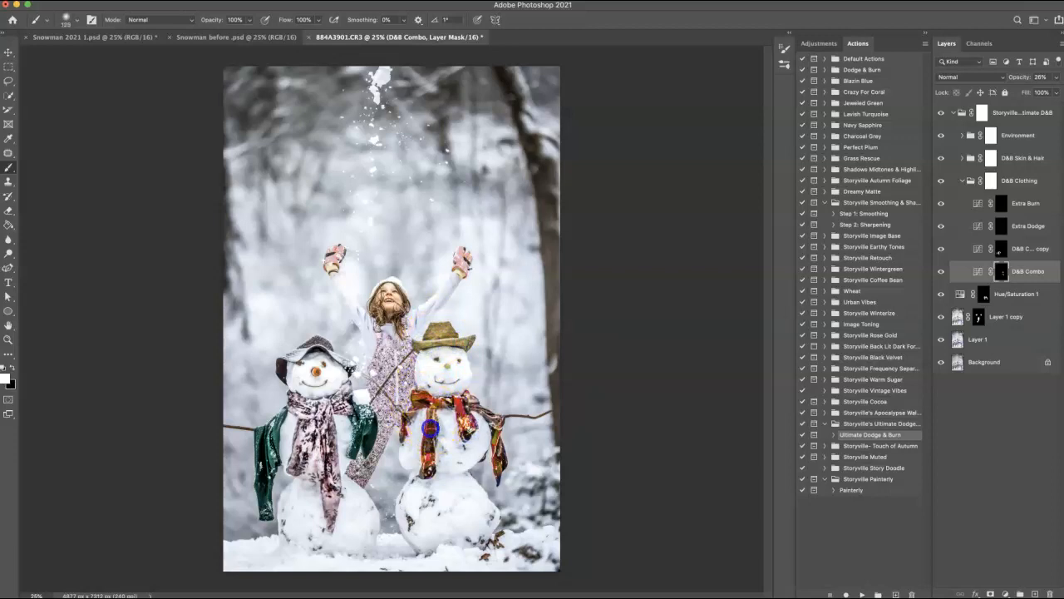
{"action": "left_click_drag", "start_coordinate": [428, 474], "coordinate": [428, 466]}
{"action": "left_click_drag", "start_coordinate": [406, 422], "coordinate": [415, 403]}
{"action": "key", "text": "["}
{"action": "left_click_drag", "start_coordinate": [489, 422], "coordinate": [494, 429]}
{"action": "left_click_drag", "start_coordinate": [1037, 75], "coordinate": [1028, 80]}
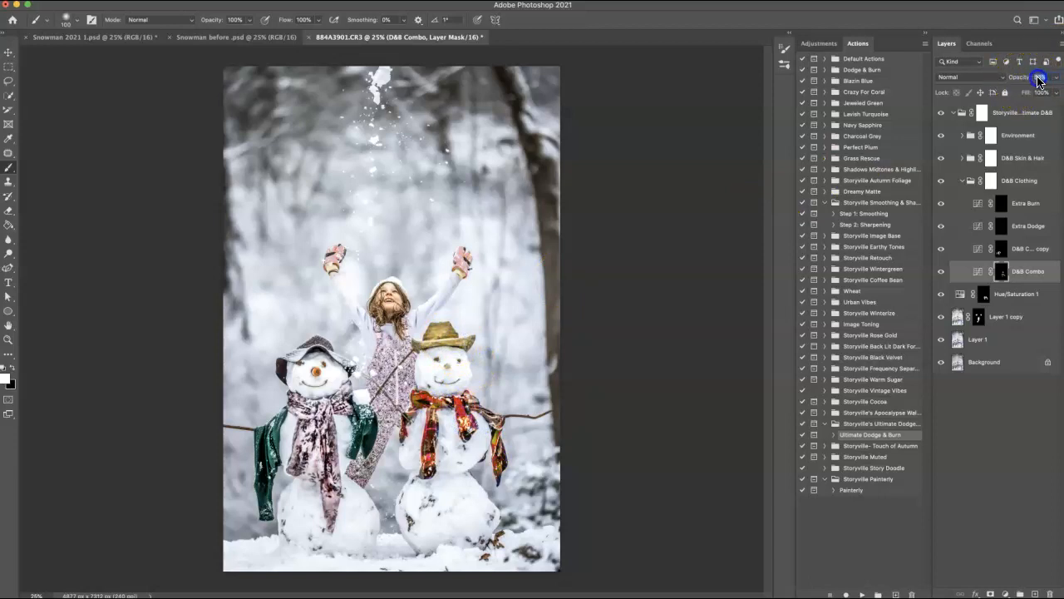
Step: Paint the Extra Dodge mask white over highlights on the green and pink scarves
{"action": "left_click", "coordinate": [1001, 225]}
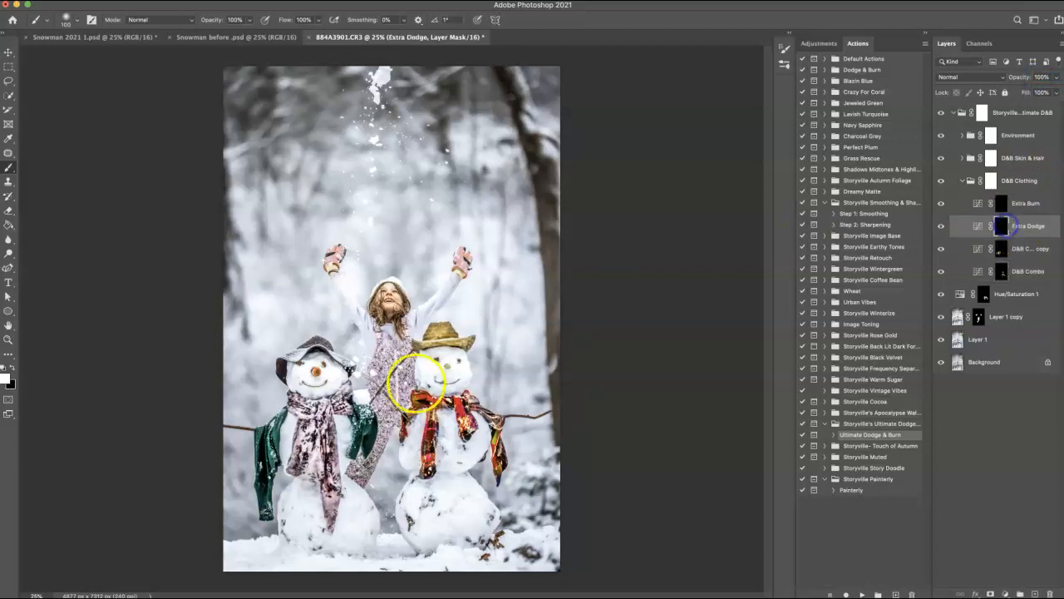
{"action": "key", "text": "bracketright"}
{"action": "key", "text": "bracketright"}
{"action": "left_click_drag", "start_coordinate": [266, 442], "coordinate": [266, 443]}
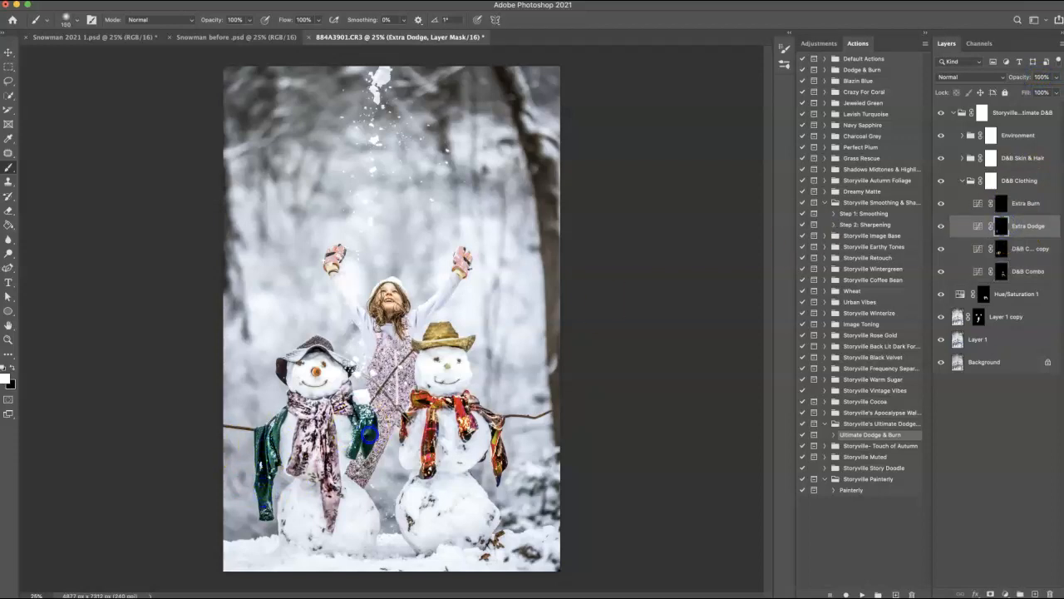
{"action": "mouse_move", "coordinate": [343, 395]}
{"action": "left_mouse_down"}
{"action": "mouse_move", "coordinate": [292, 391]}
{"action": "mouse_move", "coordinate": [295, 402]}
{"action": "left_mouse_up"}
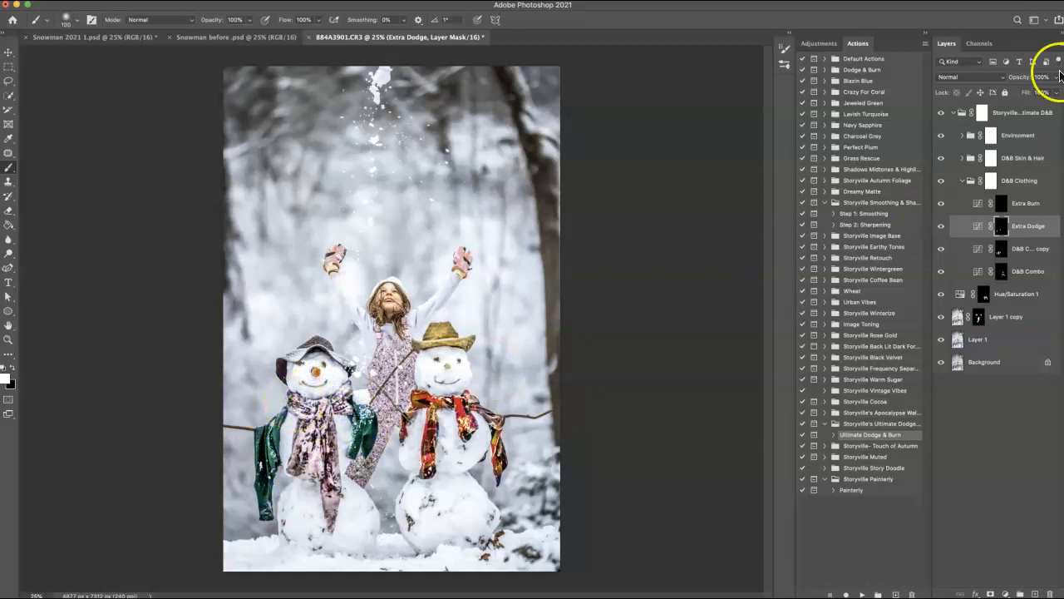
Step: Collapse the Storyville's Ultimate D&B group and toggle its visibility to compare the clothing before and after
{"action": "left_click", "coordinate": [1001, 203]}
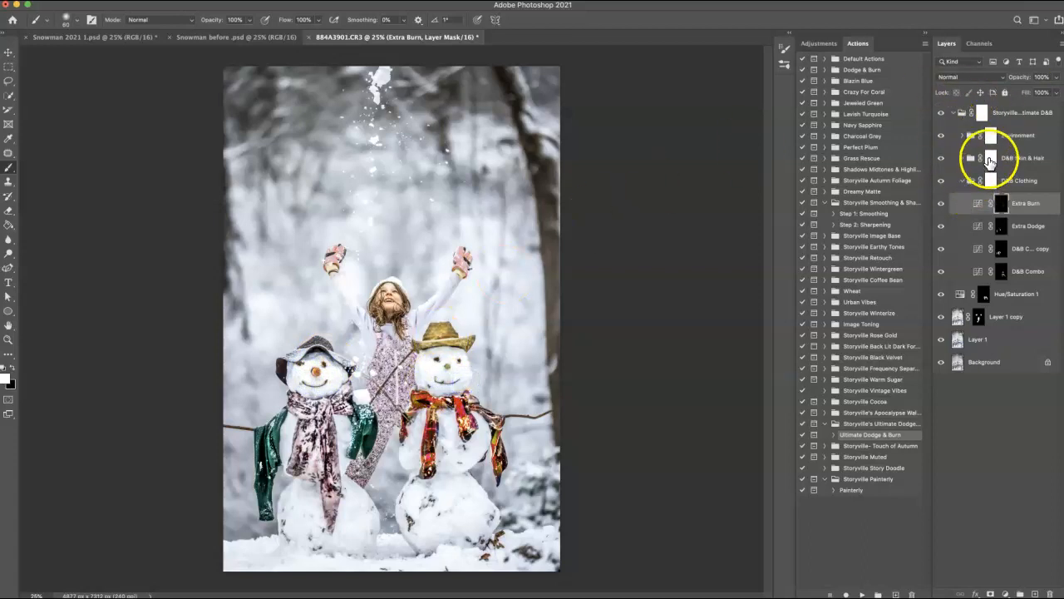
{"action": "left_click", "coordinate": [964, 181]}
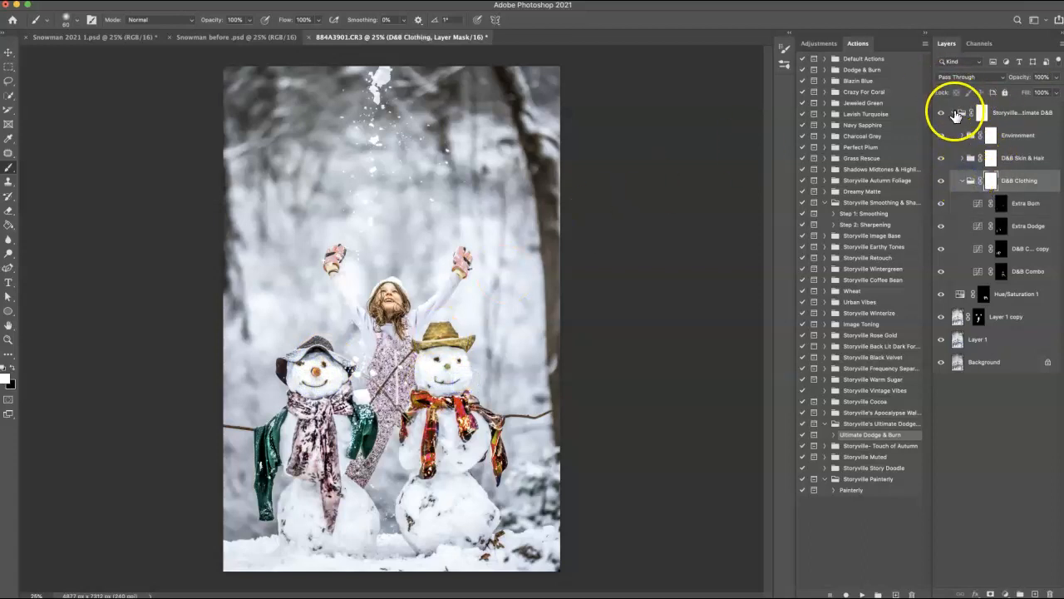
{"action": "left_click", "coordinate": [956, 113]}
{"action": "left_click", "coordinate": [943, 114]}
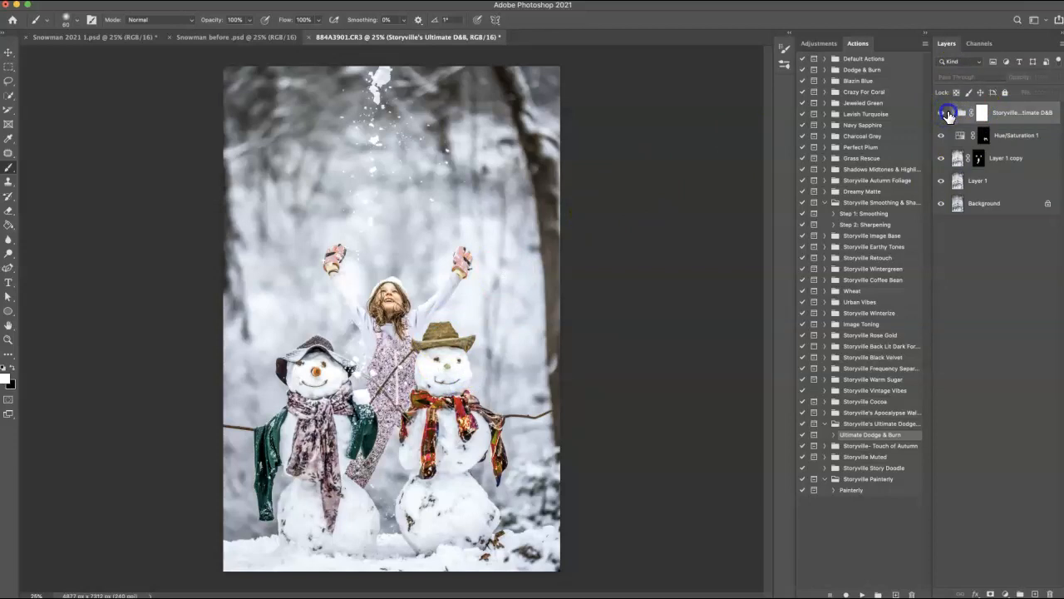
{"action": "left_click", "coordinate": [947, 114]}
Step: Reopen the dodge and burn group and paint the Extra Burn mask white over both of the girl's mittens
{"action": "left_click", "coordinate": [956, 113]}
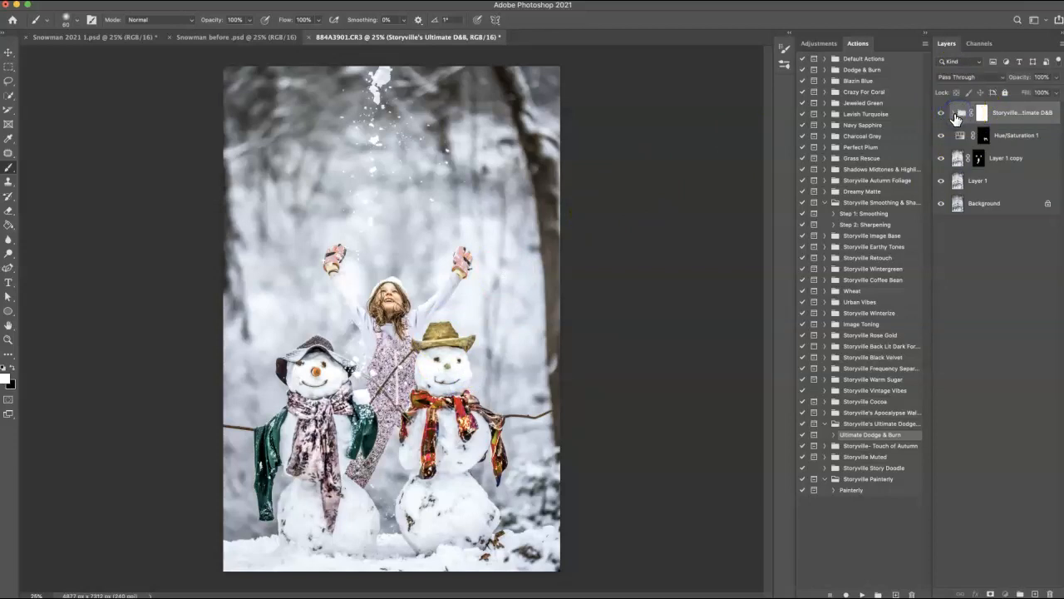
{"action": "left_click", "coordinate": [954, 115]}
{"action": "left_click", "coordinate": [1000, 203]}
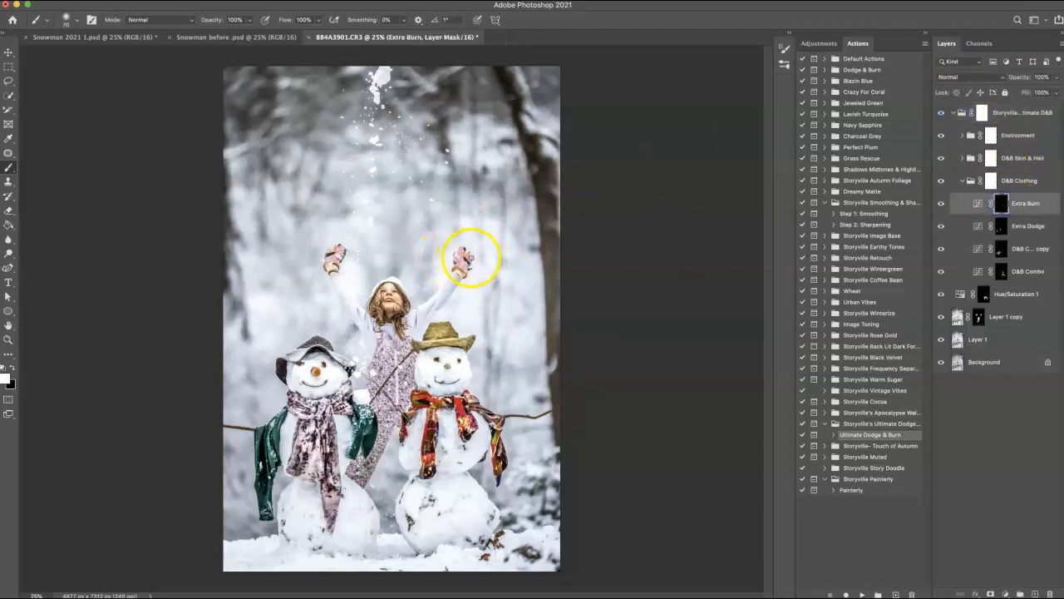
{"action": "left_click_drag", "start_coordinate": [468, 268], "coordinate": [468, 262]}
{"action": "left_click_drag", "start_coordinate": [337, 251], "coordinate": [338, 256]}
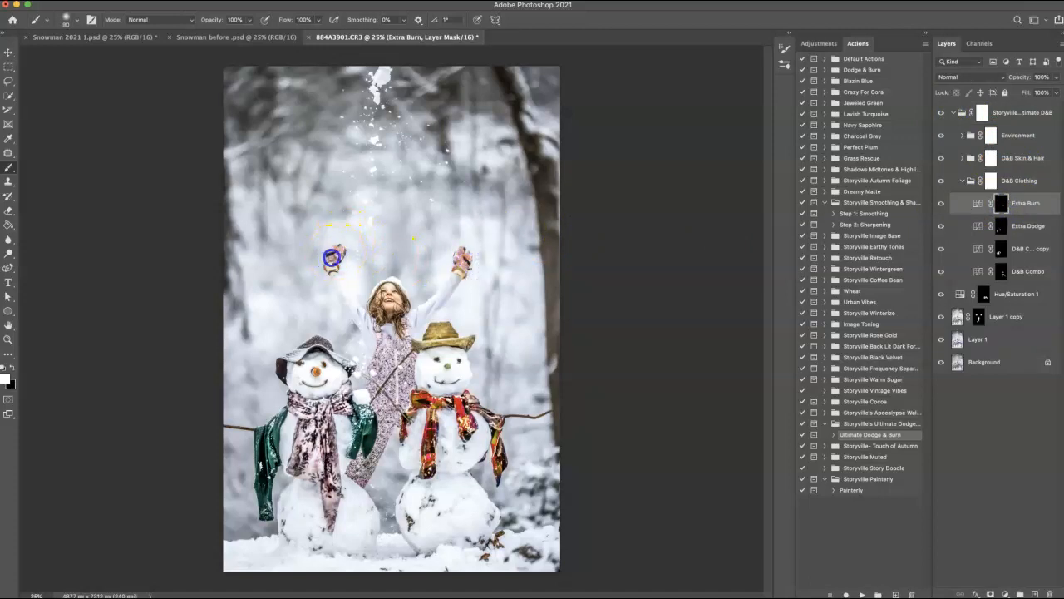
Step: Toggle the Storyville's Ultimate D&B group off and on to check the darkened mittens, leaving the group collapsed
{"action": "left_click", "coordinate": [952, 113]}
{"action": "left_click", "coordinate": [942, 113]}
{"action": "left_click", "coordinate": [942, 113]}
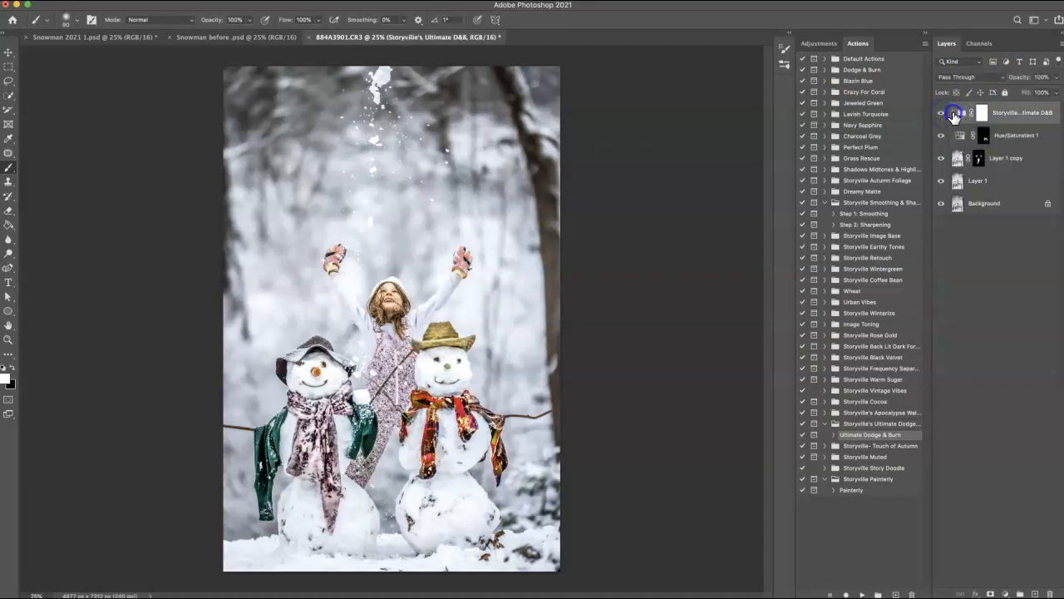
{"action": "left_click", "coordinate": [953, 113]}
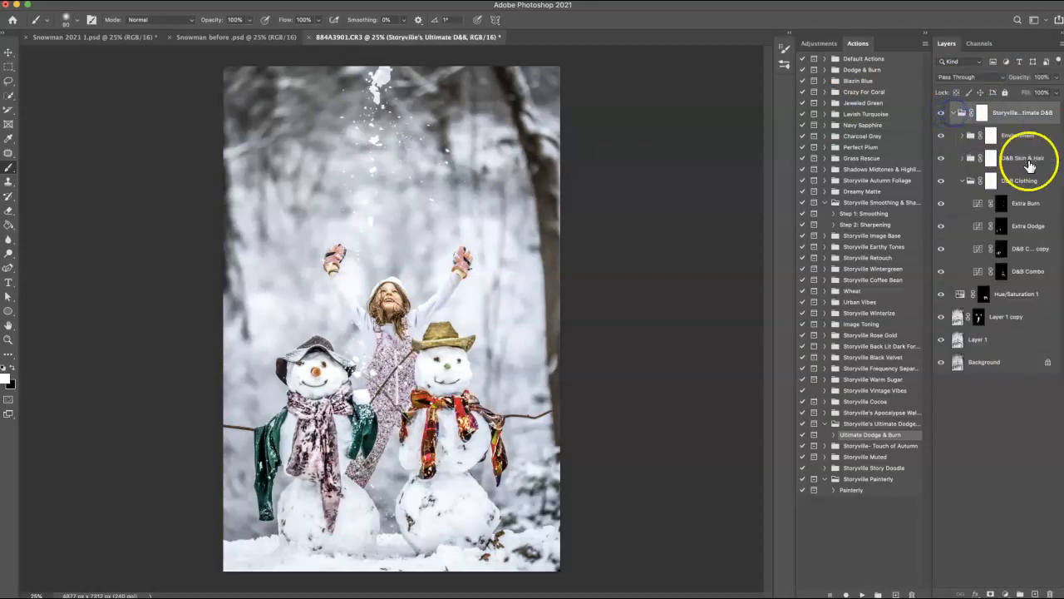
{"action": "left_click", "coordinate": [955, 114]}
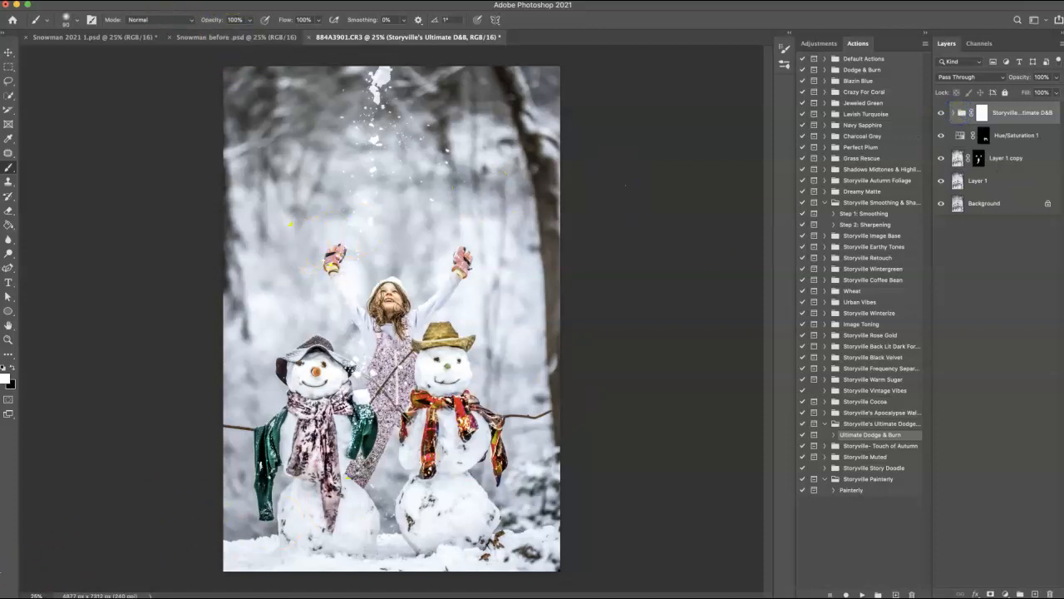
Step: Flatten the image and duplicate the Background as a new layer
{"action": "left_click", "coordinate": [109, 0]}
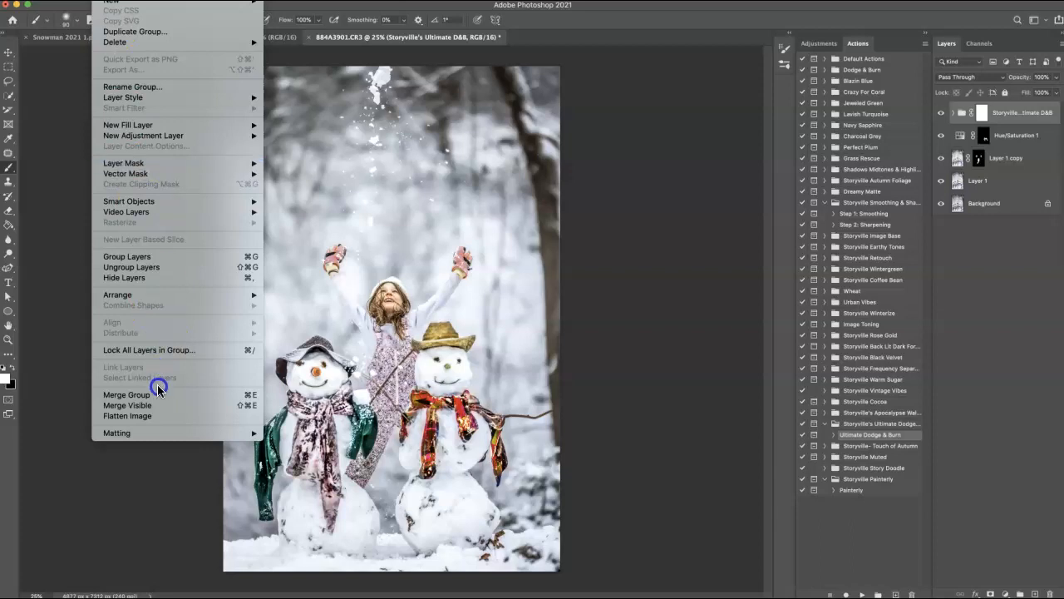
{"action": "left_click", "coordinate": [162, 414]}
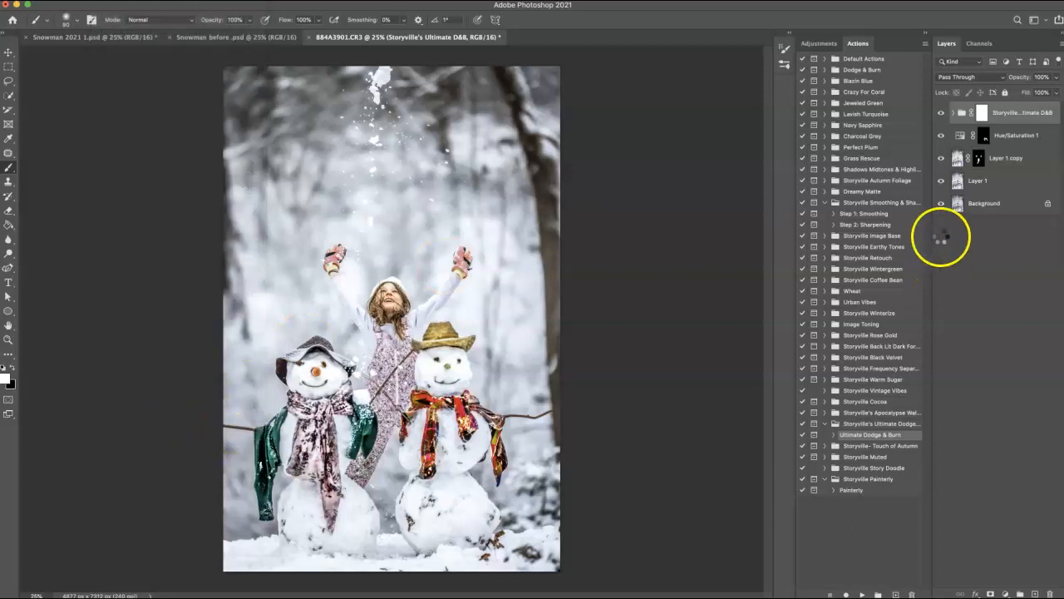
{"action": "key", "text": "super+j"}
Step: Open Liquify on Layer 1 and push the right snowman's bottom snowball into a rounder shape with Forward Warp at brush sizes 800 and 600
{"action": "left_click", "coordinate": [195, 0]}
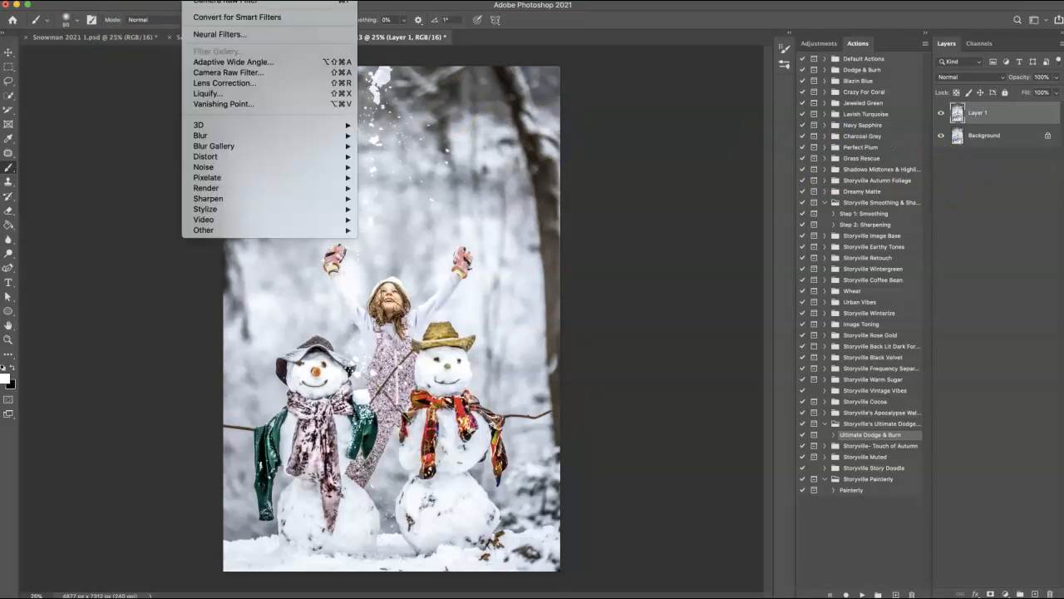
{"action": "left_click", "coordinate": [212, 94]}
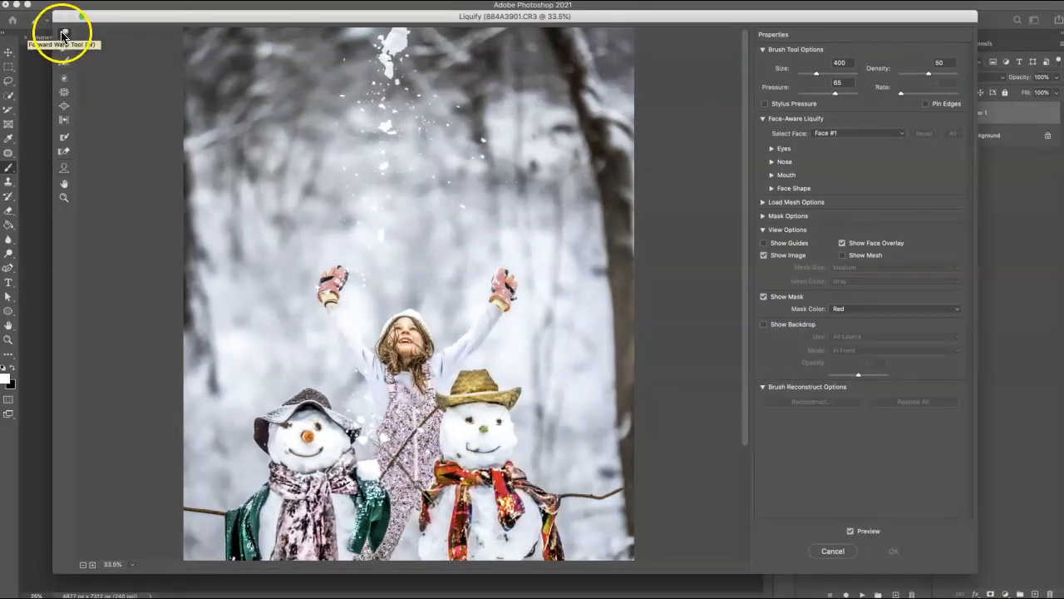
{"action": "left_click_drag", "start_coordinate": [747, 297], "coordinate": [739, 430]}
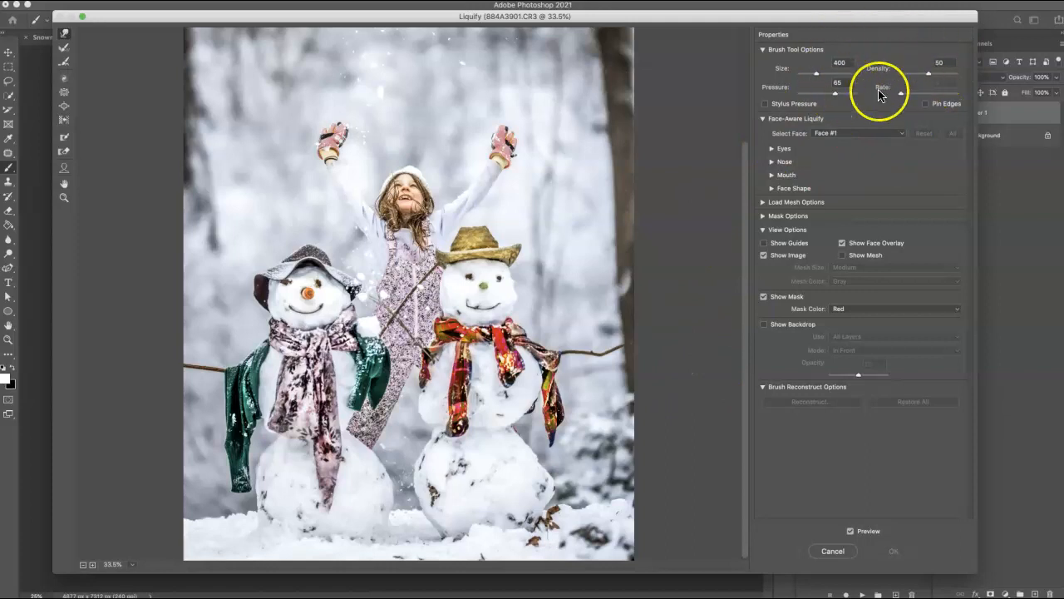
{"action": "key", "text": "bracketright"}
{"action": "key", "text": "bracketright"}
{"action": "key", "text": "bracketright"}
{"action": "key", "text": "bracketright"}
{"action": "key", "text": "bracketright"}
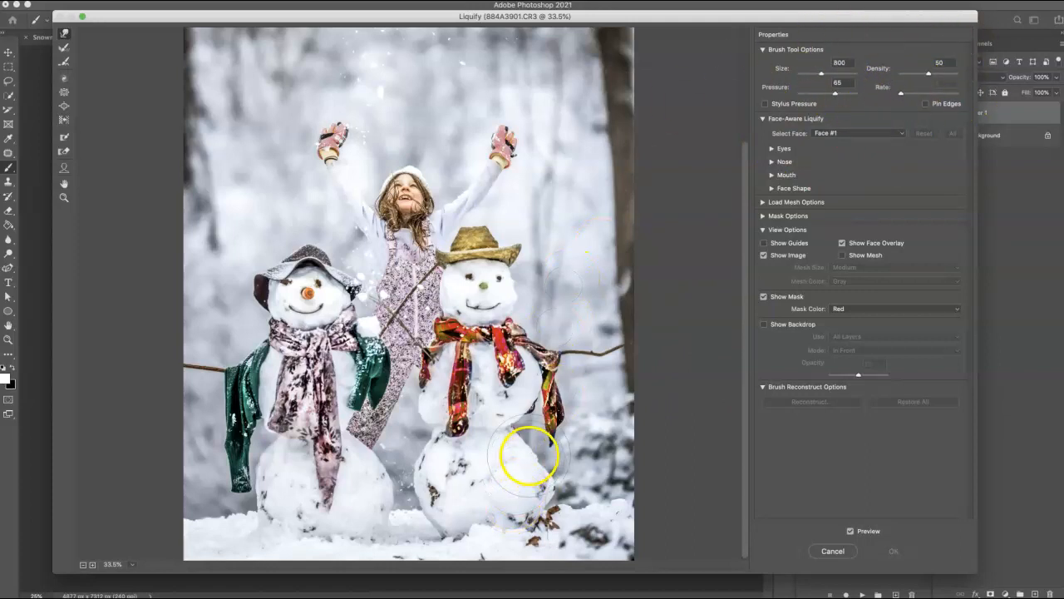
{"action": "mouse_move", "coordinate": [529, 456]}
{"action": "left_mouse_down"}
{"action": "mouse_move", "coordinate": [541, 441]}
{"action": "mouse_move", "coordinate": [525, 435]}
{"action": "left_mouse_up"}
{"action": "key", "text": "bracketleft"}
{"action": "key", "text": "bracketleft"}
{"action": "left_click_drag", "start_coordinate": [539, 473], "coordinate": [552, 467]}
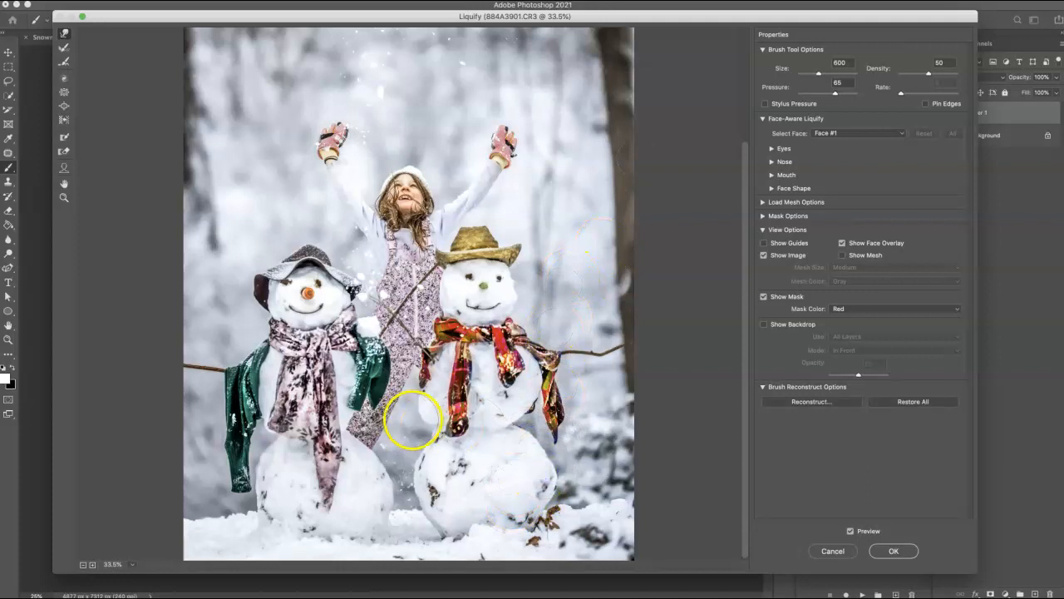
Step: Reshape the edges of both snowmen's middle and bottom snowballs with Forward Warp at brush size 600, and apply Liquify
{"action": "mouse_move", "coordinate": [362, 451]}
{"action": "left_mouse_down"}
{"action": "mouse_move", "coordinate": [370, 443]}
{"action": "mouse_move", "coordinate": [388, 467]}
{"action": "left_mouse_up"}
{"action": "left_click_drag", "start_coordinate": [385, 517], "coordinate": [391, 521]}
{"action": "left_click_drag", "start_coordinate": [557, 510], "coordinate": [557, 520]}
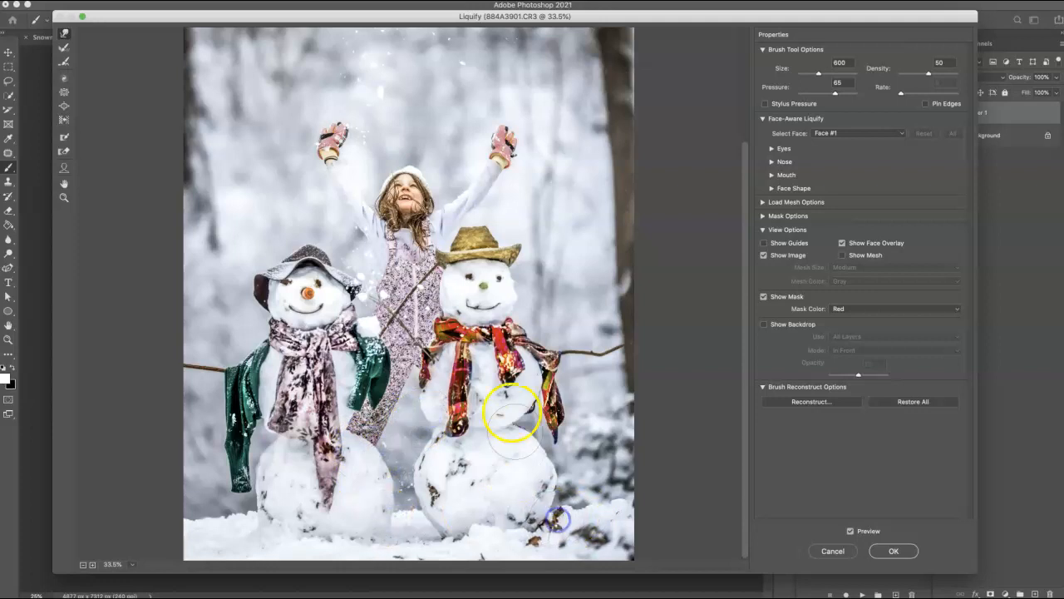
{"action": "left_click_drag", "start_coordinate": [508, 425], "coordinate": [522, 425]}
{"action": "left_click_drag", "start_coordinate": [277, 435], "coordinate": [273, 438]}
{"action": "left_click_drag", "start_coordinate": [350, 426], "coordinate": [356, 424]}
{"action": "left_click_drag", "start_coordinate": [384, 535], "coordinate": [385, 532]}
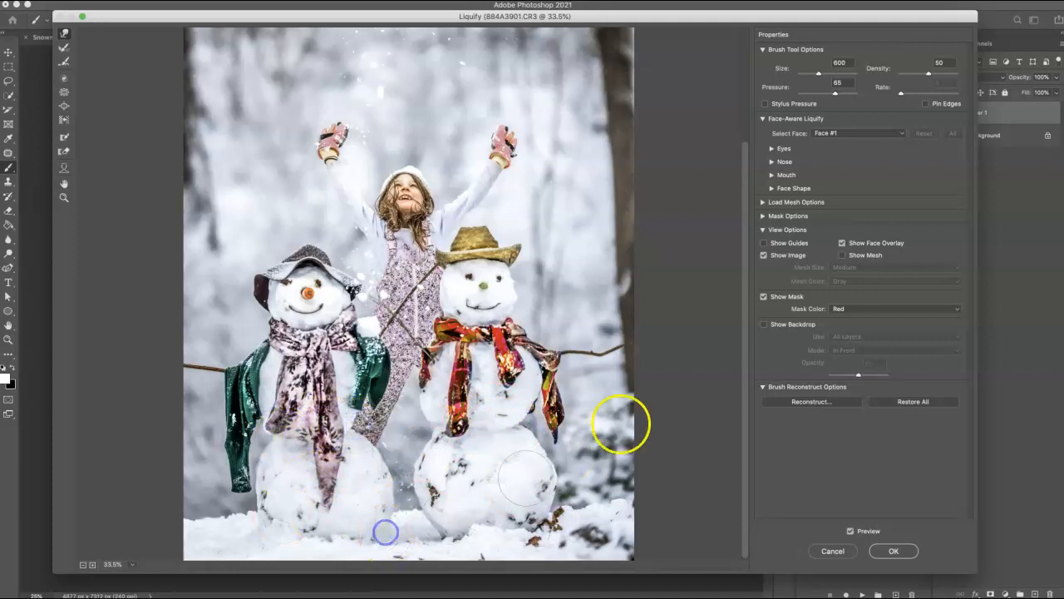
{"action": "left_click", "coordinate": [893, 550]}
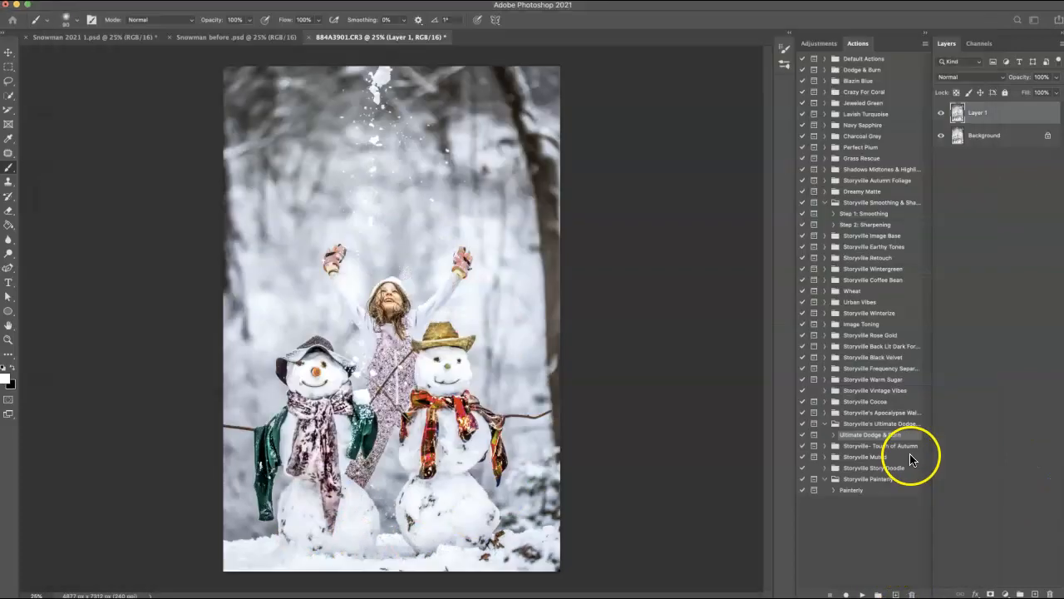
Step: Toggle Layer 1 off and on to compare the snowmen before and after Liquify
{"action": "left_click", "coordinate": [942, 113]}
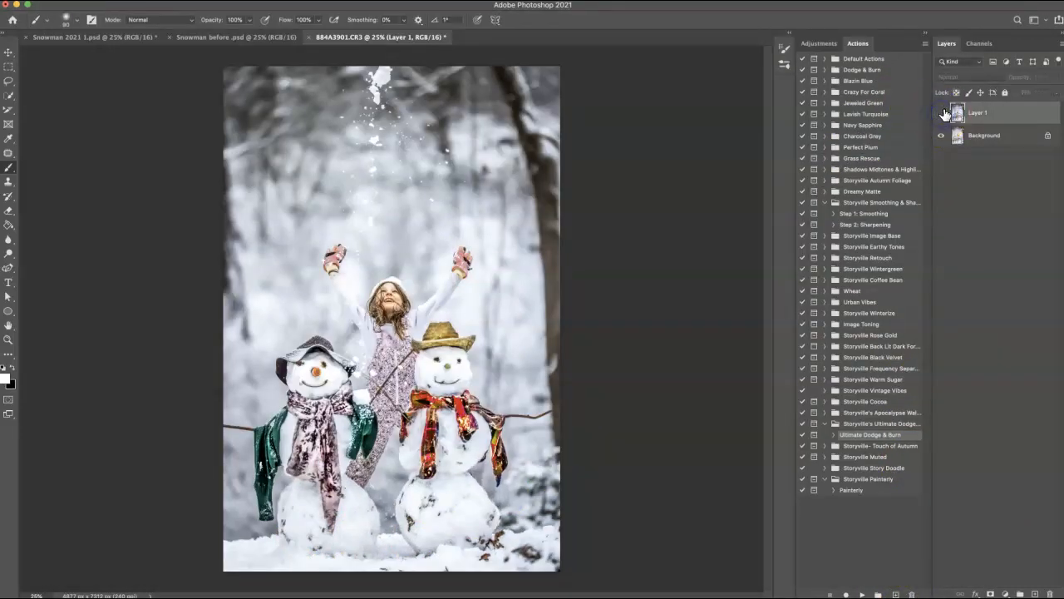
{"action": "left_click", "coordinate": [941, 113]}
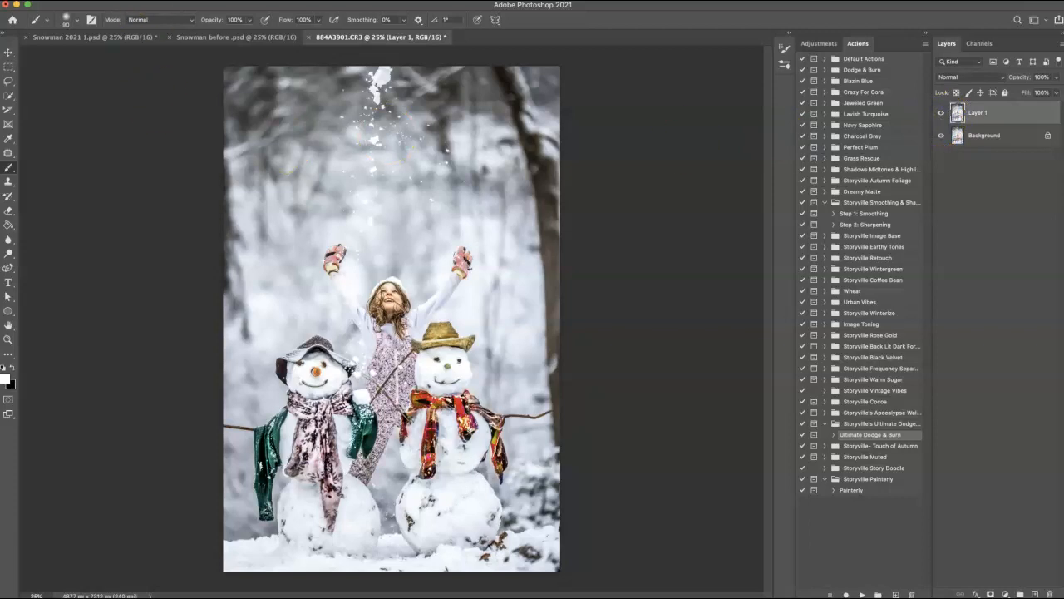
Step: Flatten the image and run the Painterly action from the Storyville Painterly set
{"action": "left_click", "coordinate": [144, 415]}
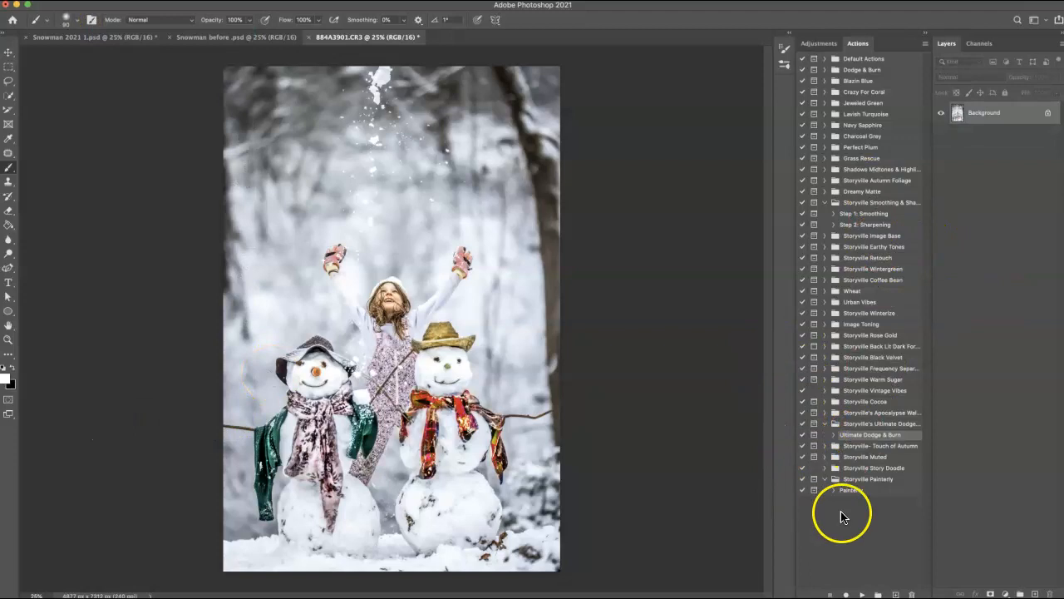
{"action": "left_click", "coordinate": [851, 490]}
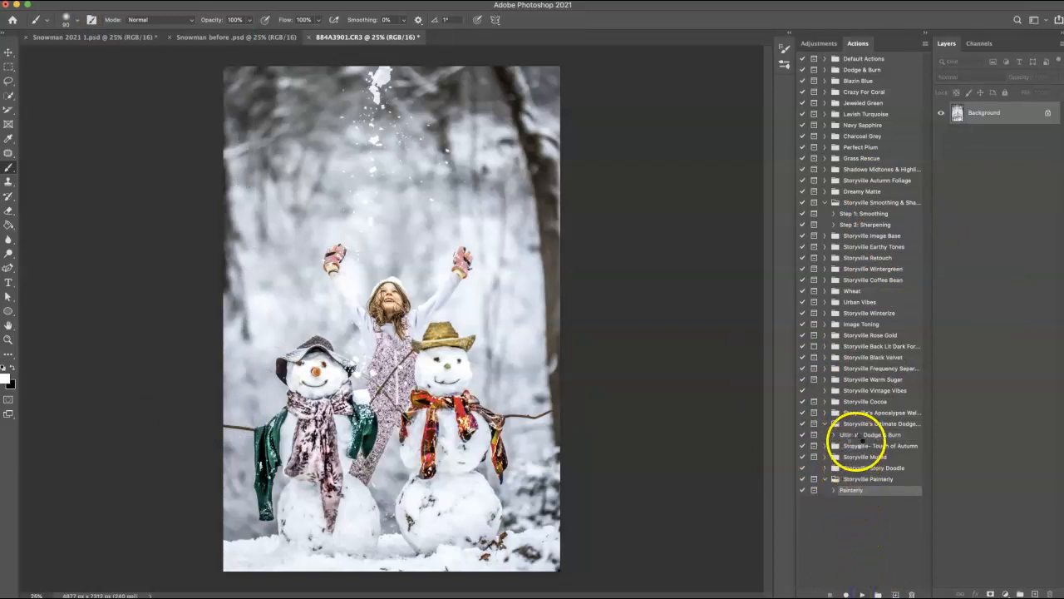
{"action": "left_click", "coordinate": [723, 254]}
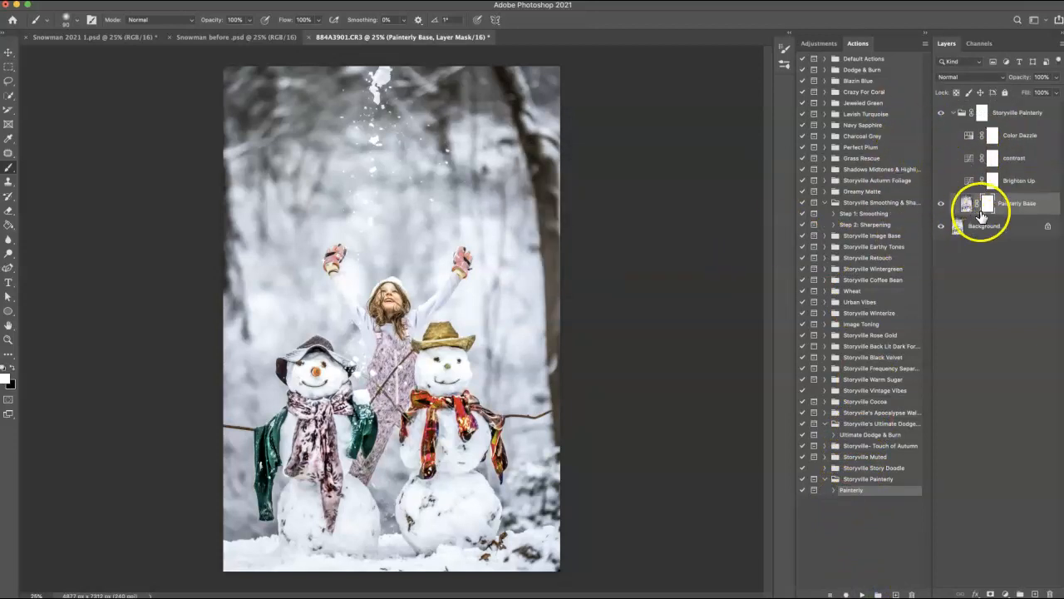
Step: Paint black at 49% brush opacity on the Painterly Base mask over the girl's face to reduce the effect there
{"action": "left_click", "coordinate": [987, 203]}
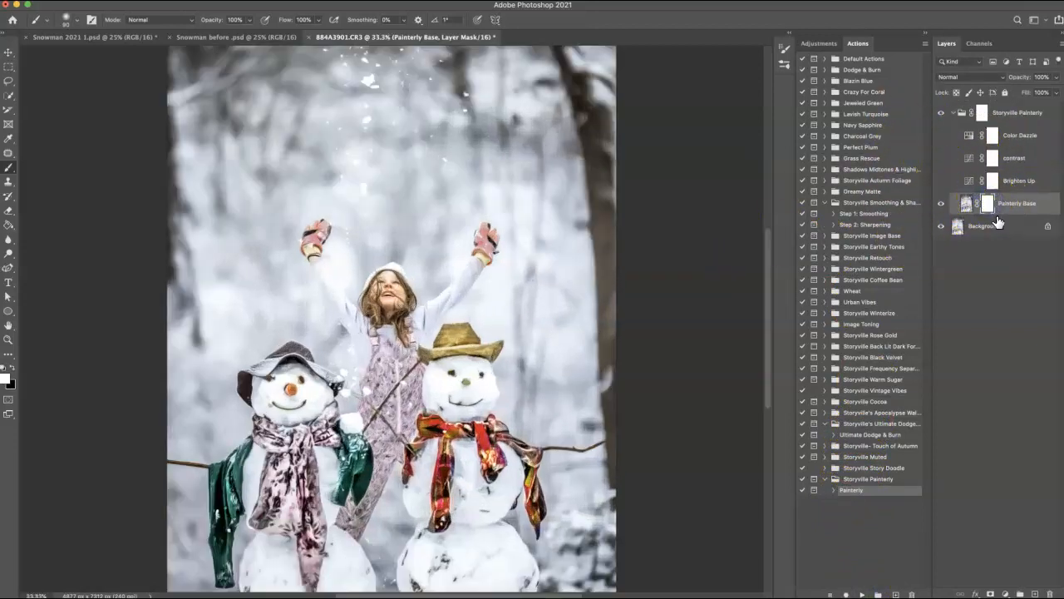
{"action": "key", "text": "super+equal"}
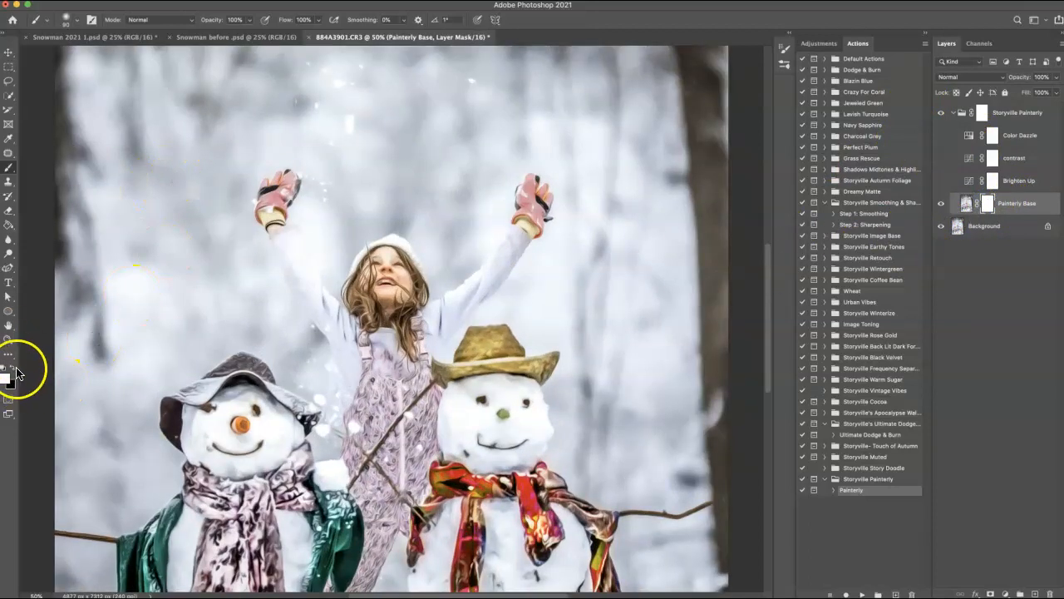
{"action": "key", "text": "bracketright"}
{"action": "key", "text": "bracketright"}
{"action": "key", "text": "bracketright"}
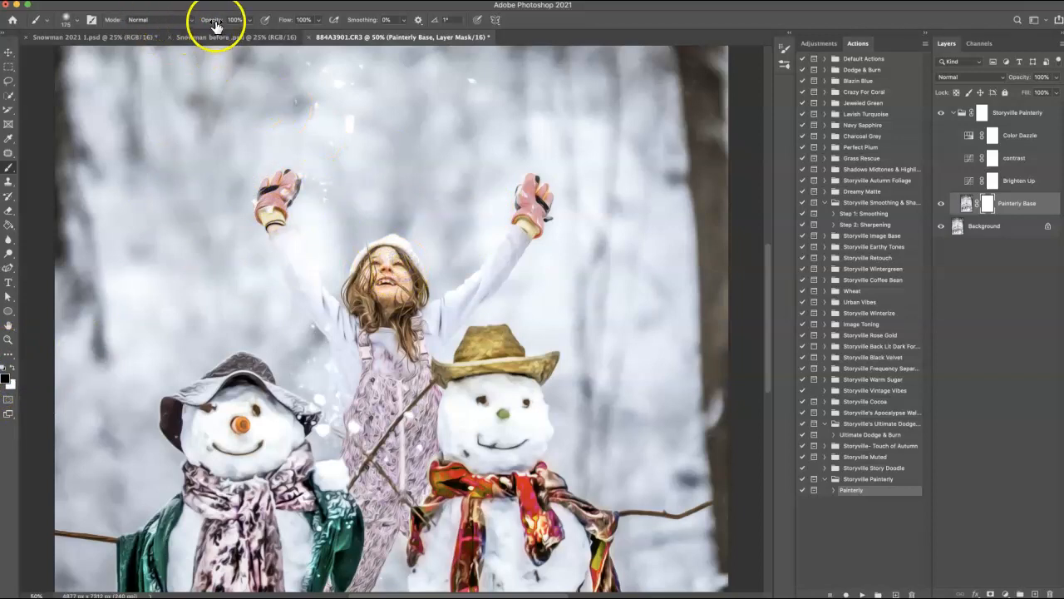
{"action": "left_click_drag", "start_coordinate": [188, 27], "coordinate": [183, 26]}
{"action": "key", "text": "bracketleft"}
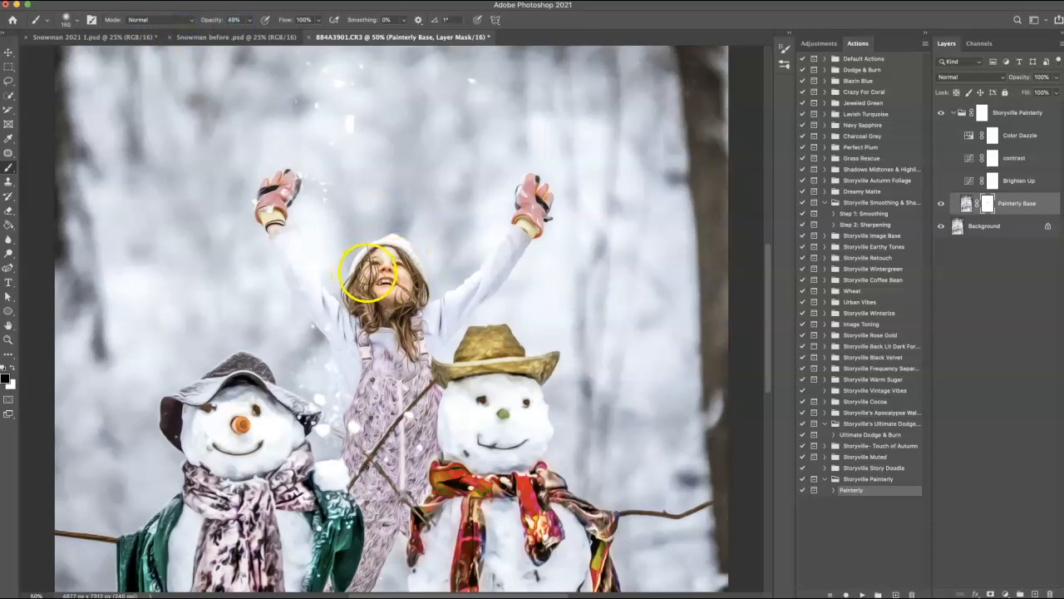
{"action": "mouse_move", "coordinate": [377, 266]}
{"action": "left_mouse_down"}
{"action": "mouse_move", "coordinate": [392, 260]}
{"action": "mouse_move", "coordinate": [384, 281]}
{"action": "left_mouse_up"}
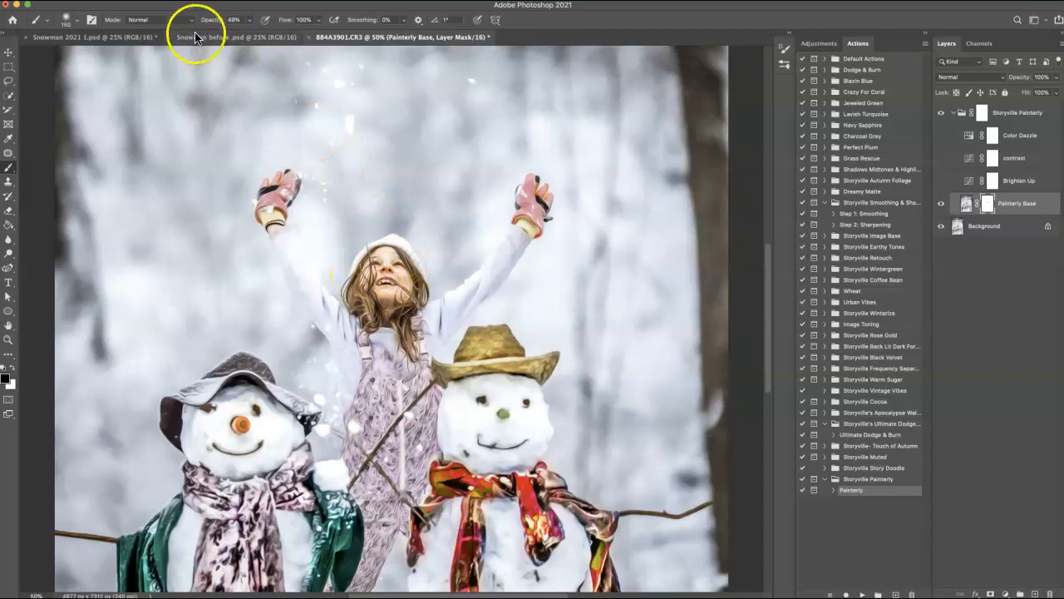
Step: Paint black over the girl's overalls on the Painterly Base mask with a size 400 brush at 40% opacity
{"action": "left_click_drag", "start_coordinate": [215, 23], "coordinate": [207, 23]}
{"action": "key", "text": "bracketright"}
{"action": "key", "text": "bracketright"}
{"action": "key", "text": "bracketright"}
{"action": "mouse_move", "coordinate": [374, 353]}
{"action": "left_mouse_down"}
{"action": "mouse_move", "coordinate": [412, 365]}
{"action": "mouse_move", "coordinate": [391, 383]}
{"action": "mouse_move", "coordinate": [380, 350]}
{"action": "mouse_move", "coordinate": [379, 378]}
{"action": "mouse_move", "coordinate": [404, 361]}
{"action": "mouse_move", "coordinate": [409, 380]}
{"action": "mouse_move", "coordinate": [403, 411]}
{"action": "mouse_move", "coordinate": [375, 381]}
{"action": "mouse_move", "coordinate": [379, 457]}
{"action": "mouse_move", "coordinate": [372, 500]}
{"action": "mouse_move", "coordinate": [354, 519]}
{"action": "mouse_move", "coordinate": [397, 439]}
{"action": "mouse_move", "coordinate": [418, 363]}
{"action": "left_mouse_up"}
{"action": "key", "text": "super+minus"}
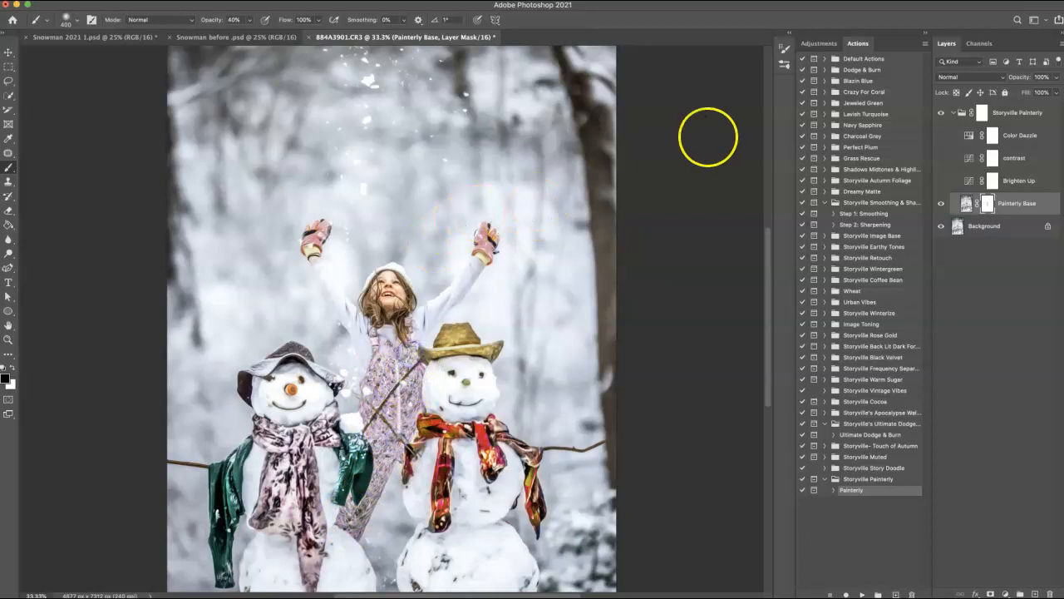
Step: Show the Color Dazzle layer and paint its mask black at 40% brush opacity over the girl's face and hair
{"action": "left_click", "coordinate": [940, 114]}
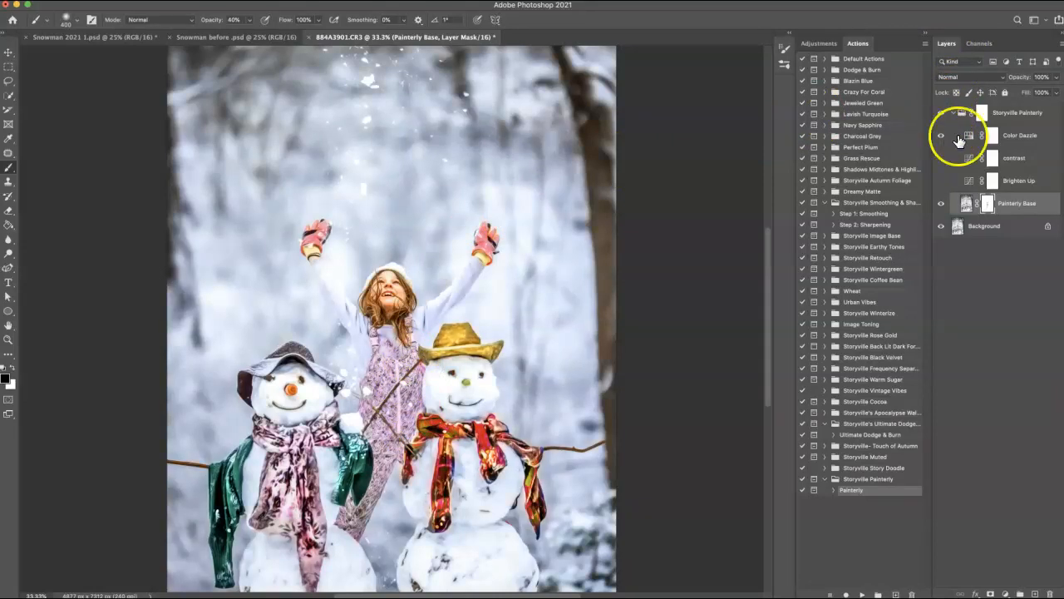
{"action": "key", "text": "super+minus"}
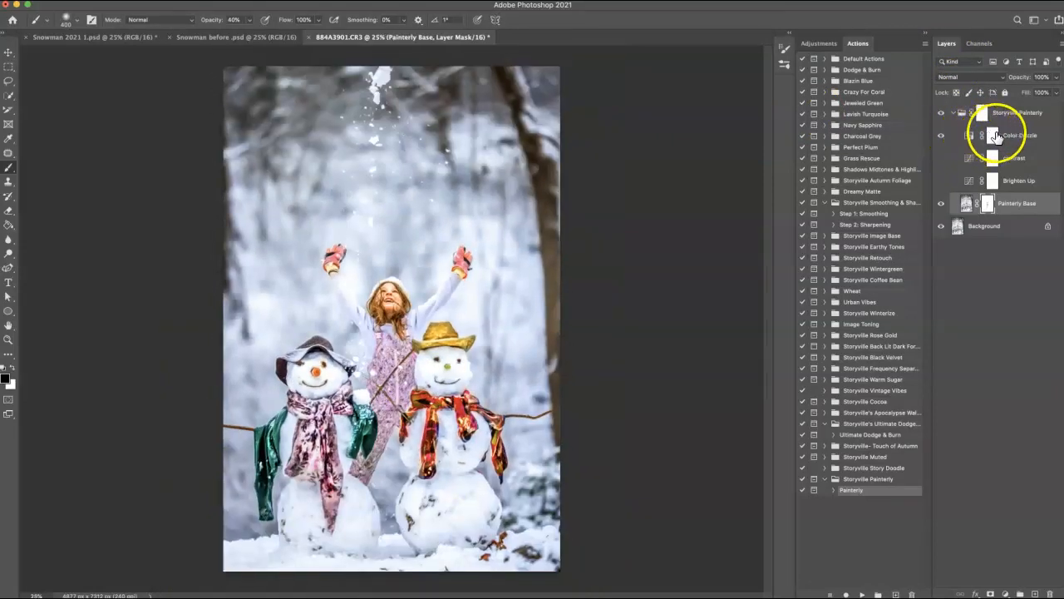
{"action": "left_click", "coordinate": [995, 136]}
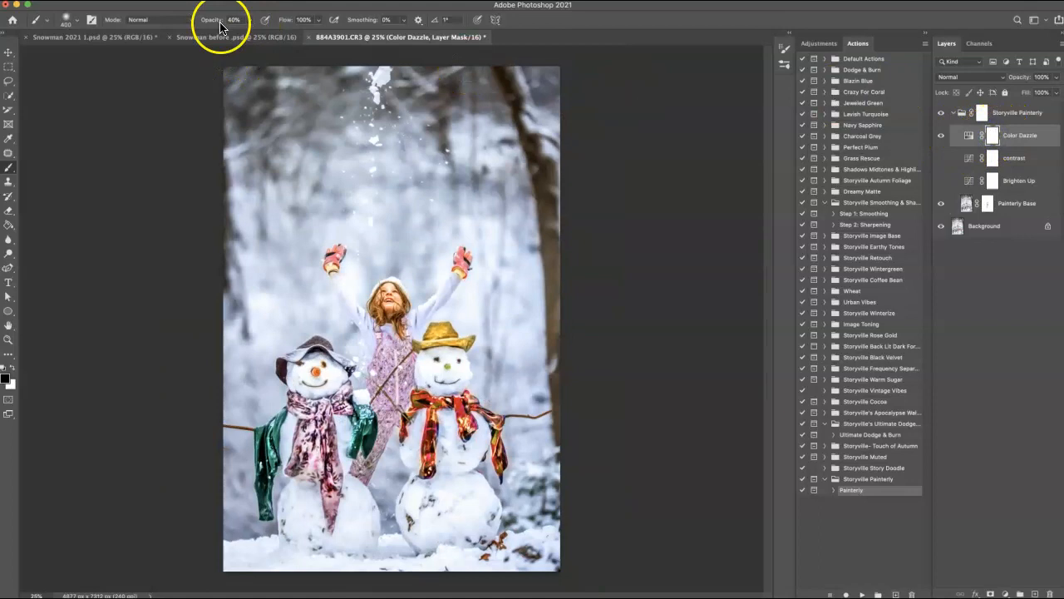
{"action": "key", "text": "super+plus"}
{"action": "key", "text": "super+plus"}
{"action": "left_click", "coordinate": [384, 266]}
{"action": "left_click", "coordinate": [384, 264]}
{"action": "left_click", "coordinate": [401, 299]}
{"action": "left_click", "coordinate": [356, 292]}
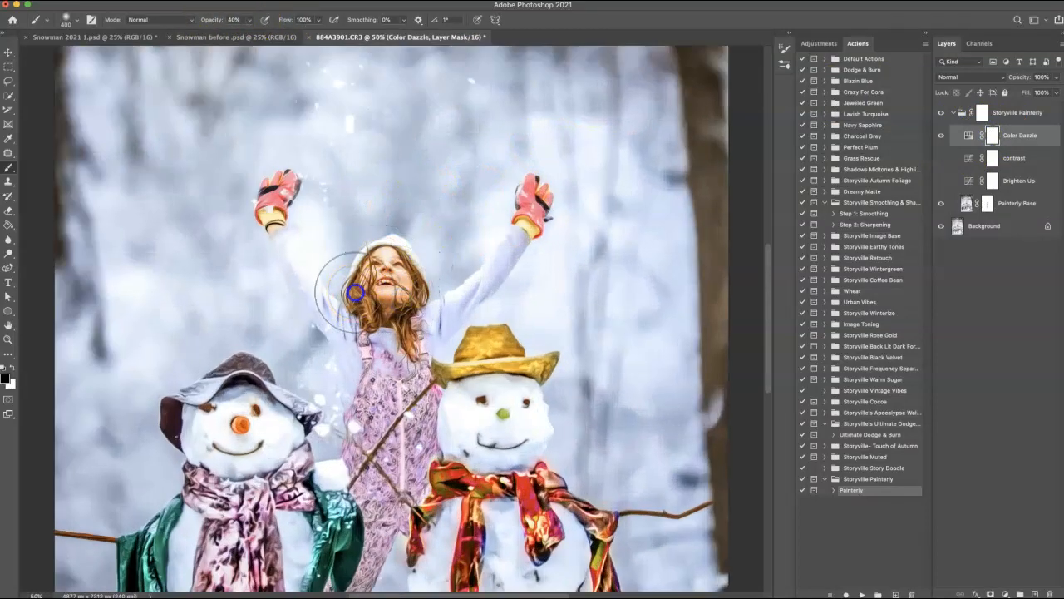
{"action": "left_click", "coordinate": [392, 297]}
{"action": "key", "text": "bracketright"}
{"action": "left_click", "coordinate": [345, 239]}
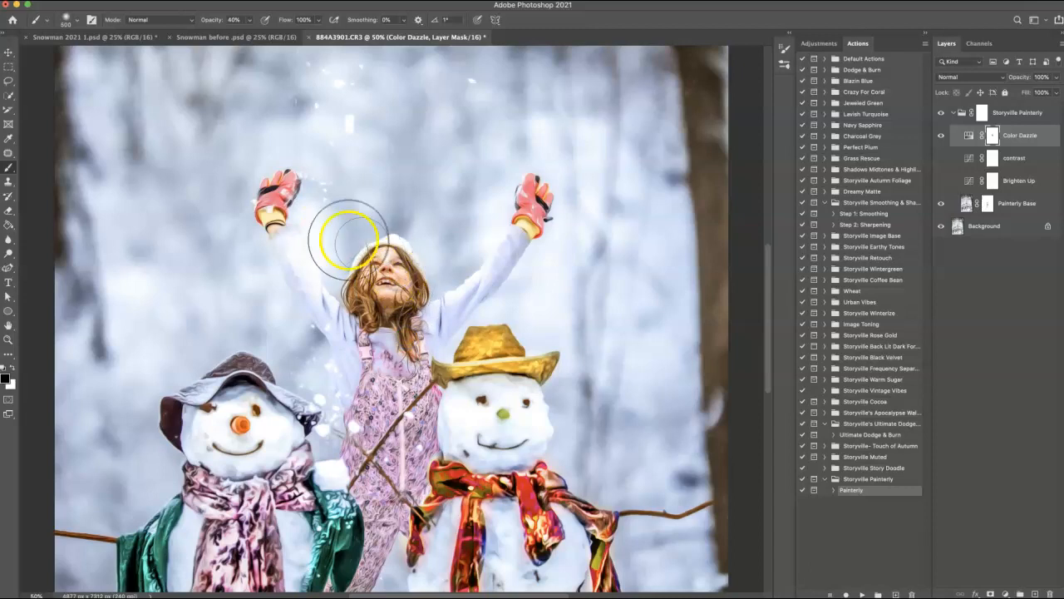
Step: Paint black with a smaller brush on the Color Dazzle mask over both of the girl's mittens
{"action": "key", "text": "bracketleft"}
{"action": "key", "text": "bracketleft"}
{"action": "key", "text": "bracketleft"}
{"action": "key", "text": "bracketleft"}
{"action": "left_click", "coordinate": [533, 191]}
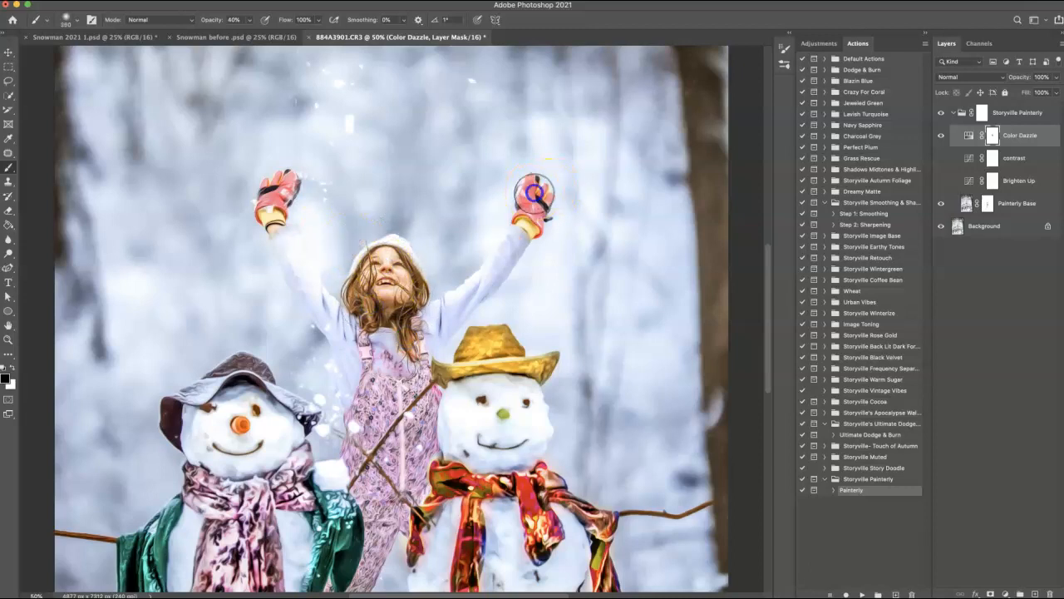
{"action": "left_click", "coordinate": [280, 199]}
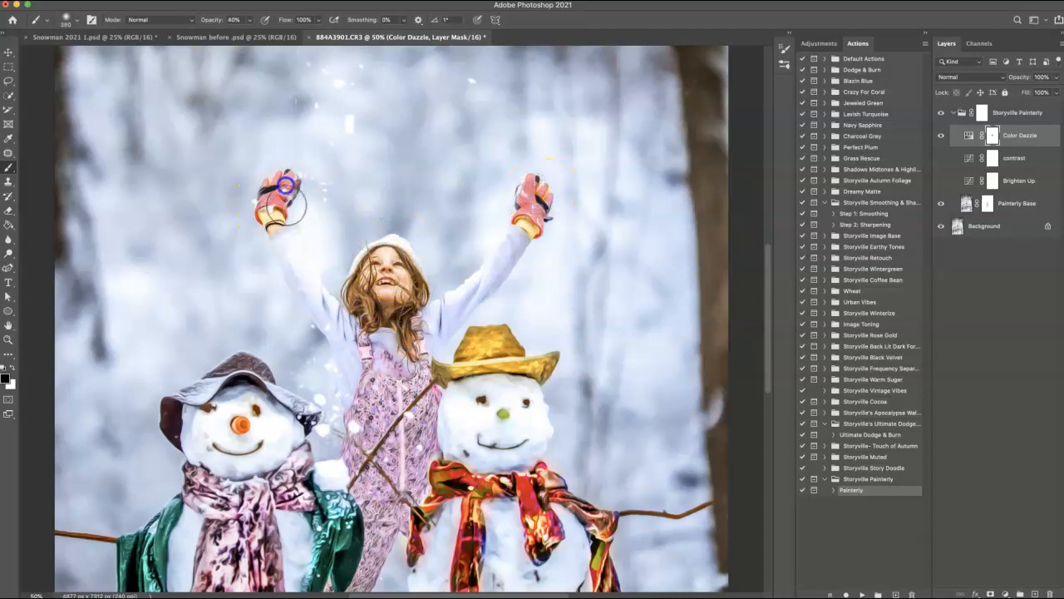
Step: Paint black at 40% brush opacity on the Color Dazzle mask down the girl's overalls
{"action": "key", "text": "ctrl+minus"}
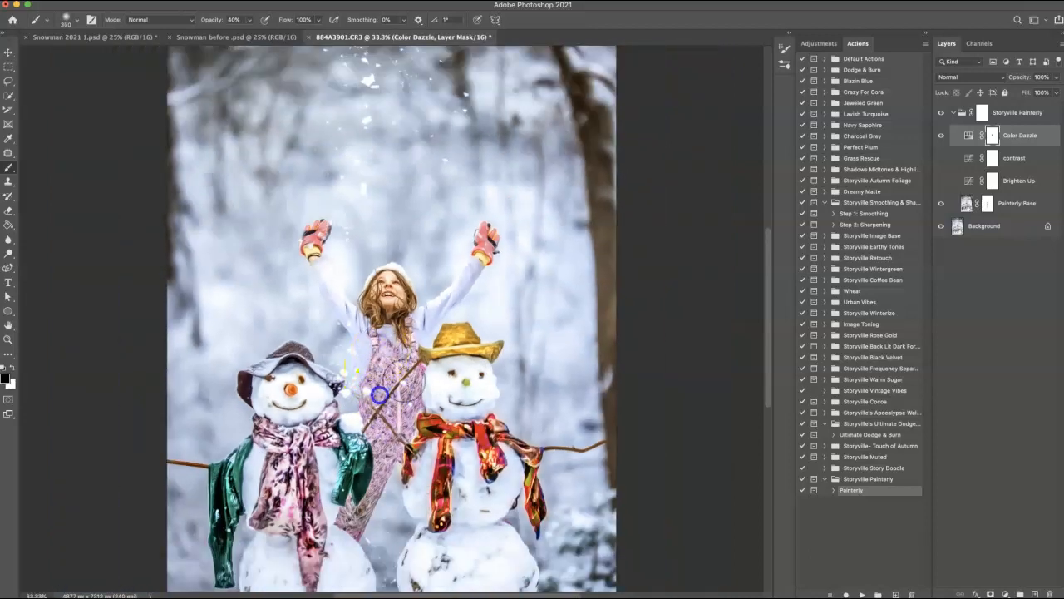
{"action": "mouse_move", "coordinate": [401, 343]}
{"action": "left_mouse_down"}
{"action": "mouse_move", "coordinate": [406, 406]}
{"action": "mouse_move", "coordinate": [390, 442]}
{"action": "mouse_move", "coordinate": [370, 437]}
{"action": "mouse_move", "coordinate": [354, 513]}
{"action": "left_mouse_up"}
{"action": "key", "text": "bracketright"}
{"action": "left_click", "coordinate": [399, 353]}
{"action": "key", "text": "super+minus"}
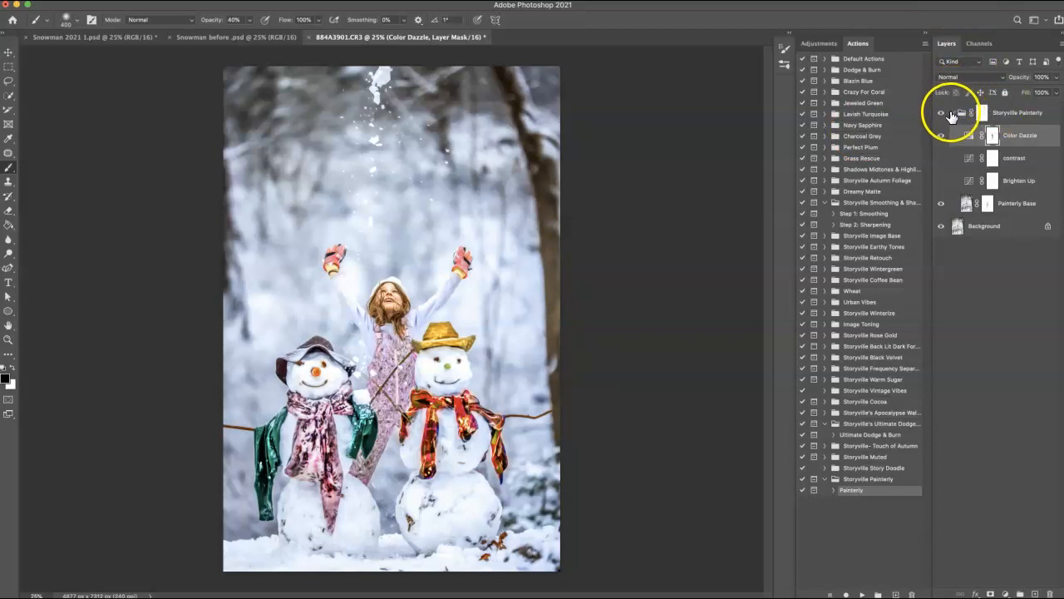
Step: Collapse the Storyville Painterly group and toggle its visibility to compare the image before and after
{"action": "left_click", "coordinate": [956, 113]}
{"action": "left_click", "coordinate": [941, 115]}
{"action": "left_click", "coordinate": [943, 114]}
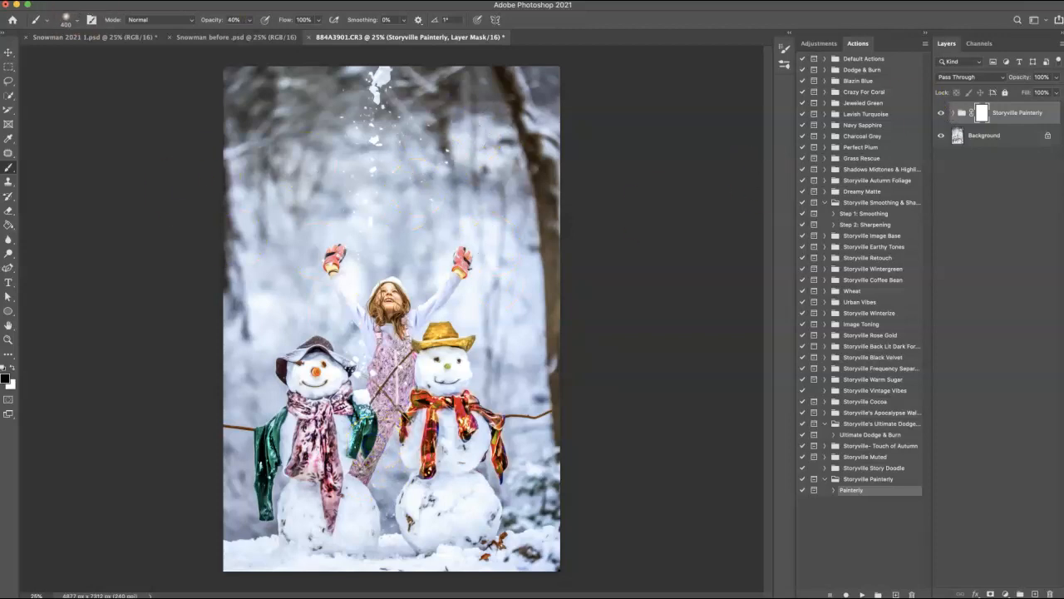
Step: Flatten the image, discarding the hidden layers
{"action": "left_click", "coordinate": [106, 1]}
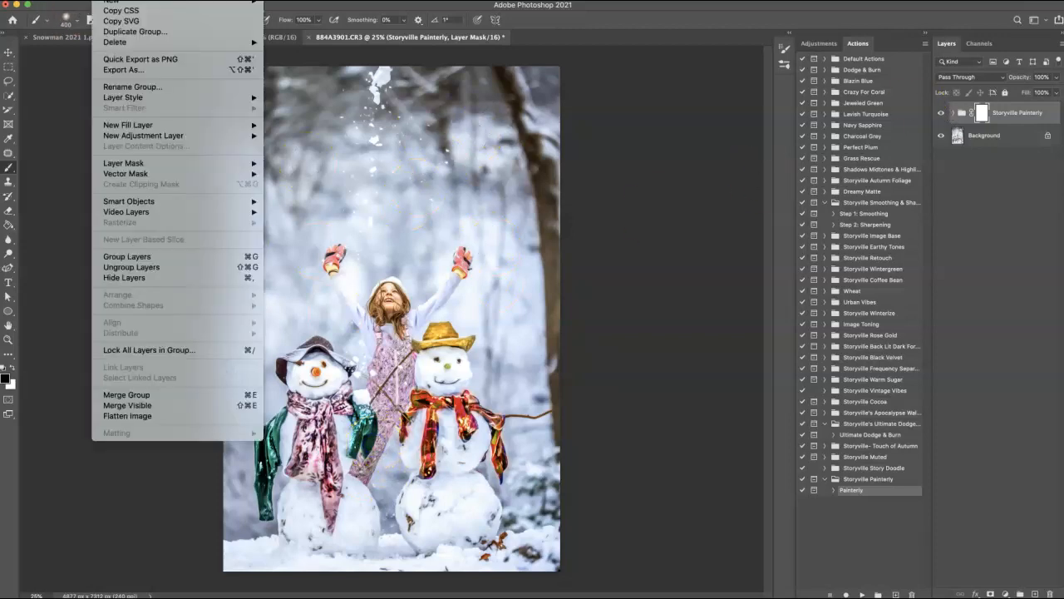
{"action": "left_click", "coordinate": [160, 413]}
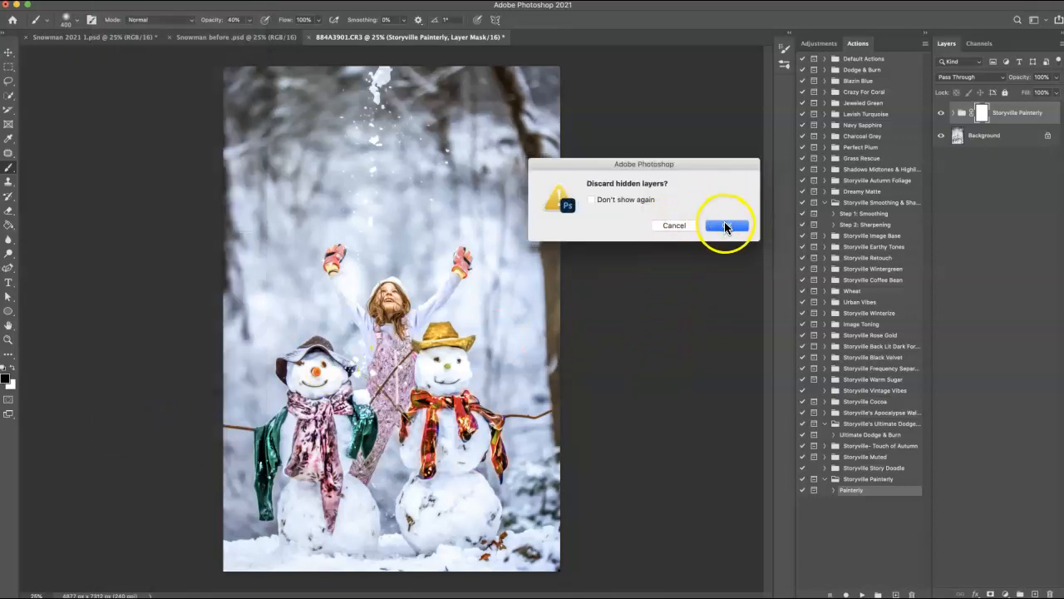
{"action": "left_click", "coordinate": [725, 226]}
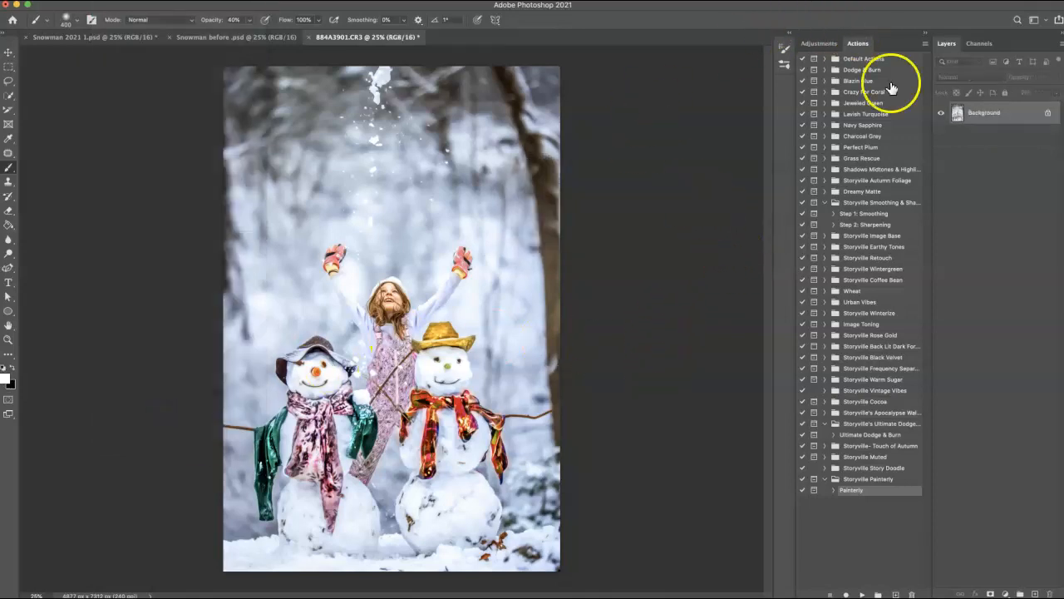
Step: Run the Step 1: Smoothing action from the Storyville Smoothing & Sharpening set on the flattened background
{"action": "left_click", "coordinate": [863, 214]}
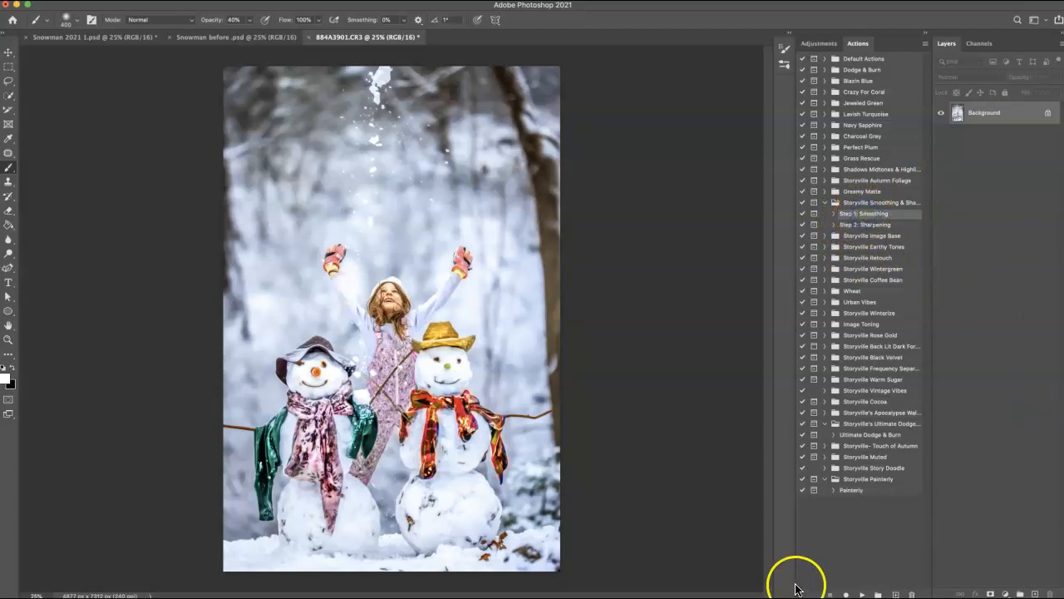
{"action": "left_click", "coordinate": [862, 594]}
{"action": "left_click", "coordinate": [724, 233]}
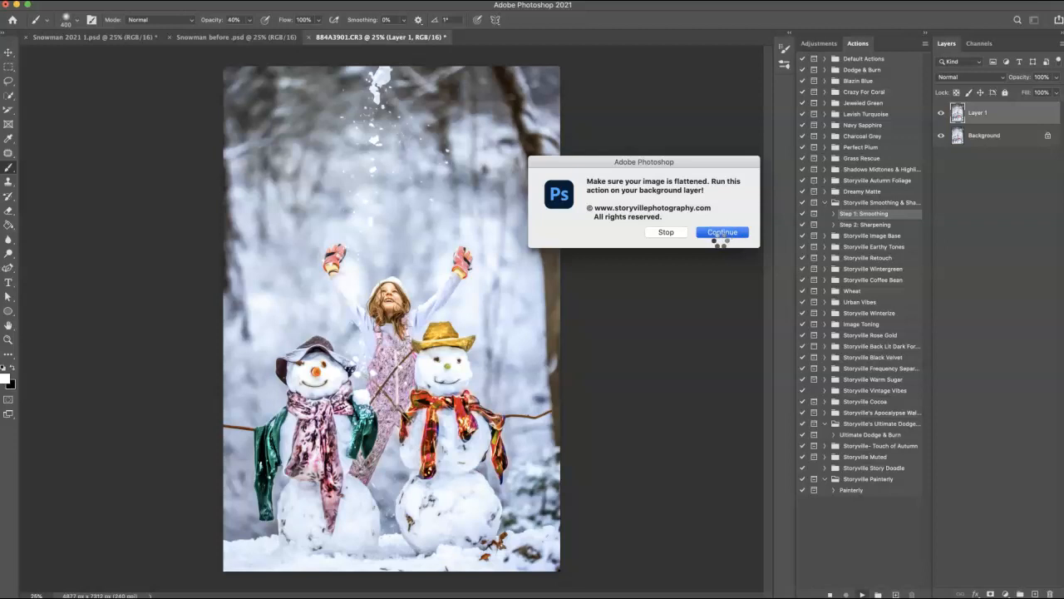
{"action": "left_click", "coordinate": [711, 245]}
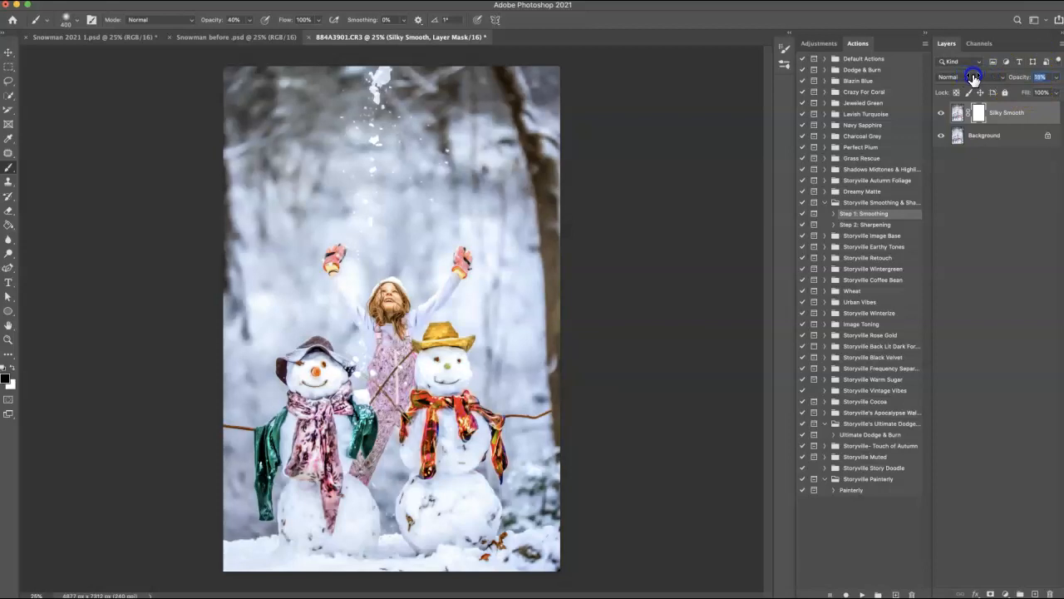
Step: Set the opacity of the Silky Smooth layer to 21%
{"action": "left_click_drag", "start_coordinate": [976, 77], "coordinate": [969, 107]}
{"action": "left_click", "coordinate": [958, 114]}
Step: Run the Step 2: Sharpening action from the Storyville Smoothing & Sharpening set
{"action": "left_click", "coordinate": [864, 225]}
{"action": "left_click", "coordinate": [858, 593]}
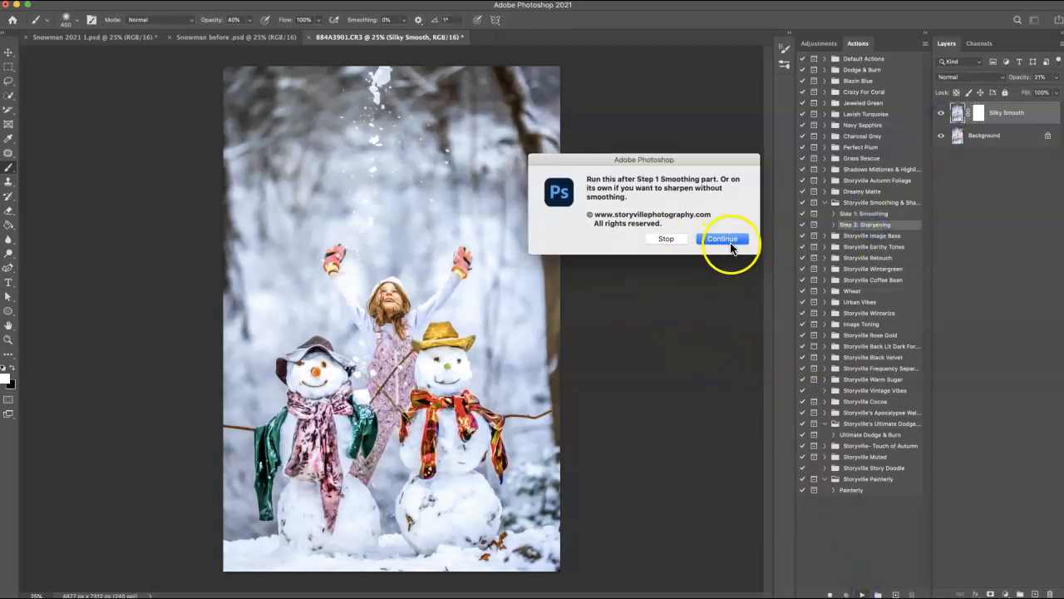
{"action": "left_click", "coordinate": [722, 240]}
{"action": "left_click", "coordinate": [715, 237]}
Step: Set the Bring Back Details group's opacity to 55% and hide its Brighten layer
{"action": "left_click_drag", "start_coordinate": [1023, 79], "coordinate": [941, 76]}
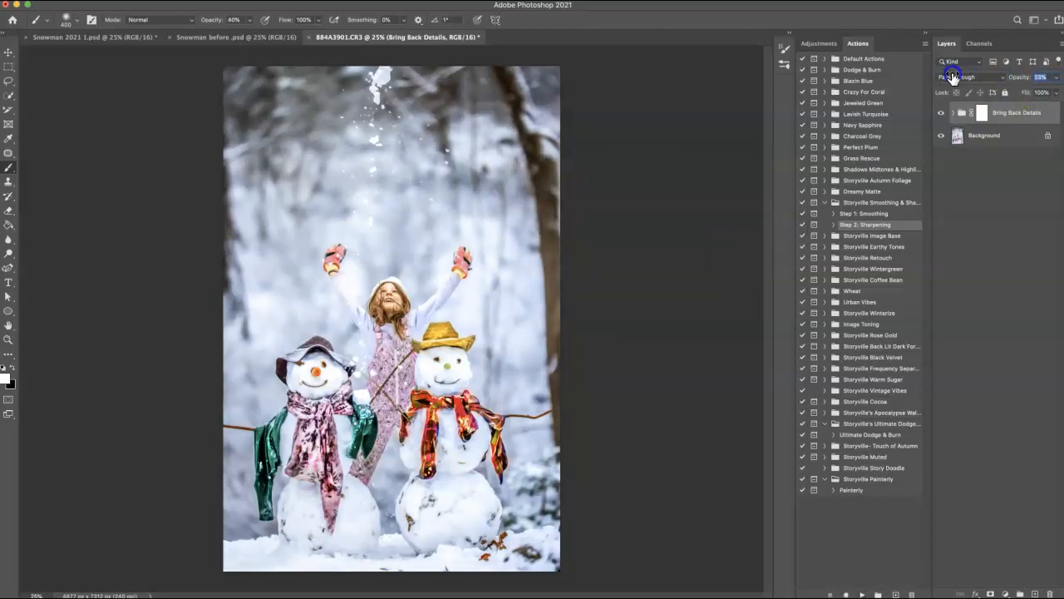
{"action": "left_click", "coordinate": [953, 112]}
{"action": "left_click", "coordinate": [943, 157]}
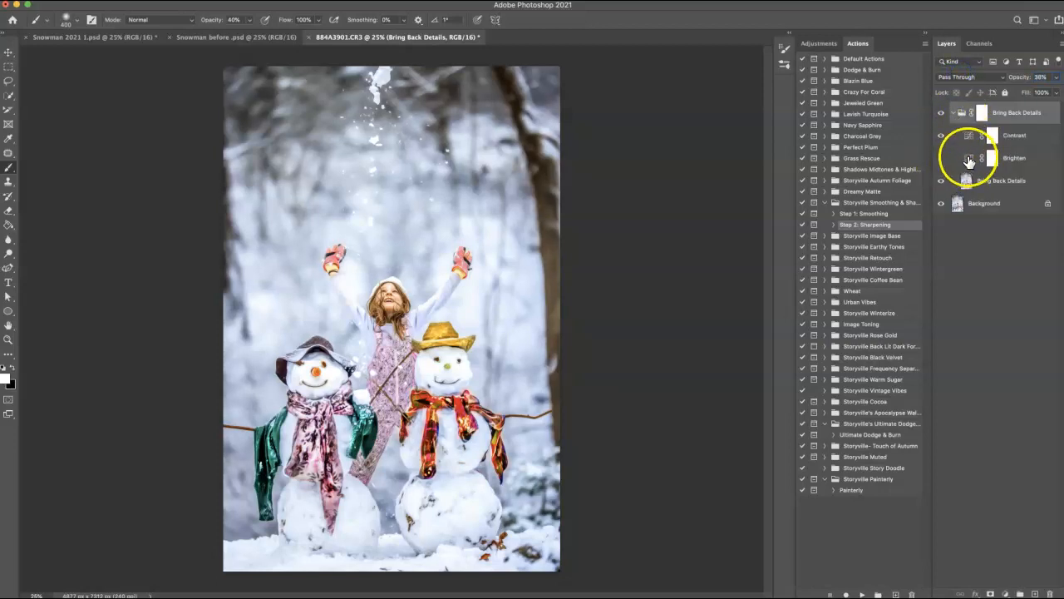
{"action": "left_click", "coordinate": [954, 112]}
{"action": "left_click_drag", "start_coordinate": [1014, 78], "coordinate": [1016, 78]}
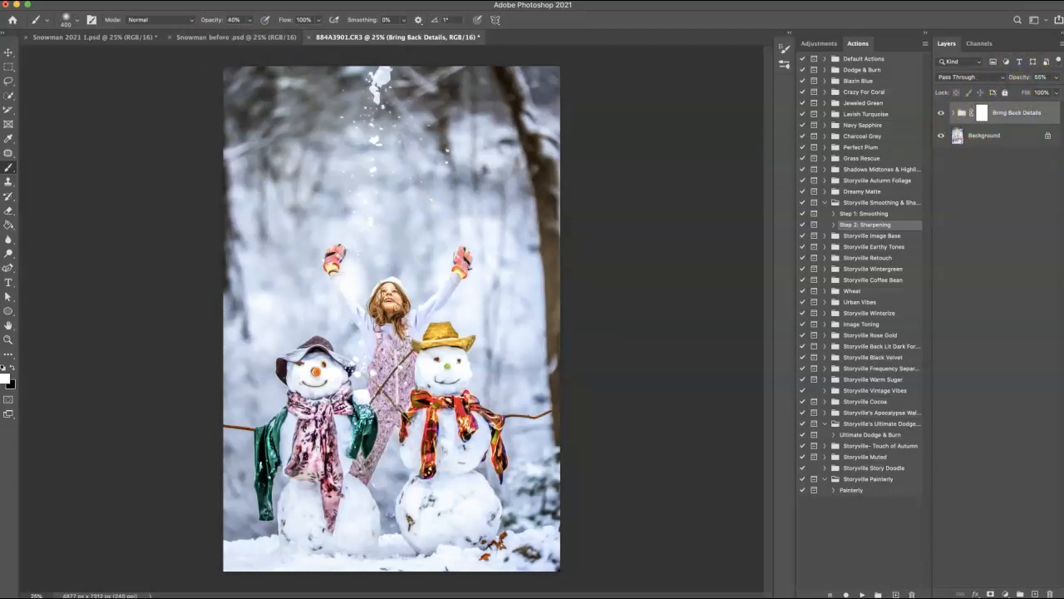
Step: Flatten the sharpened image, discarding the hidden Brighten layer
{"action": "left_click", "coordinate": [104, 0]}
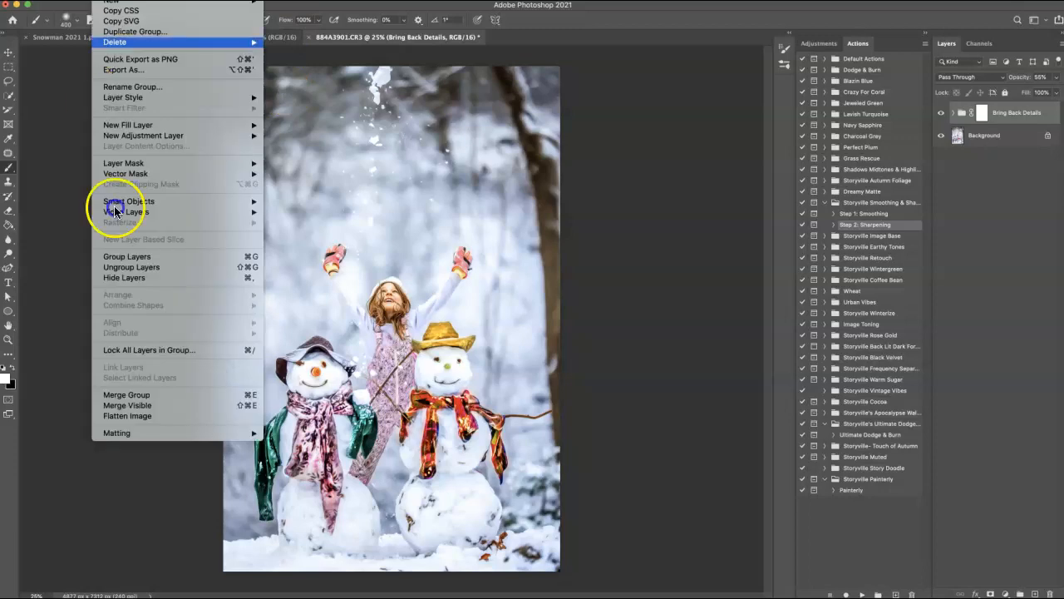
{"action": "left_click", "coordinate": [155, 414]}
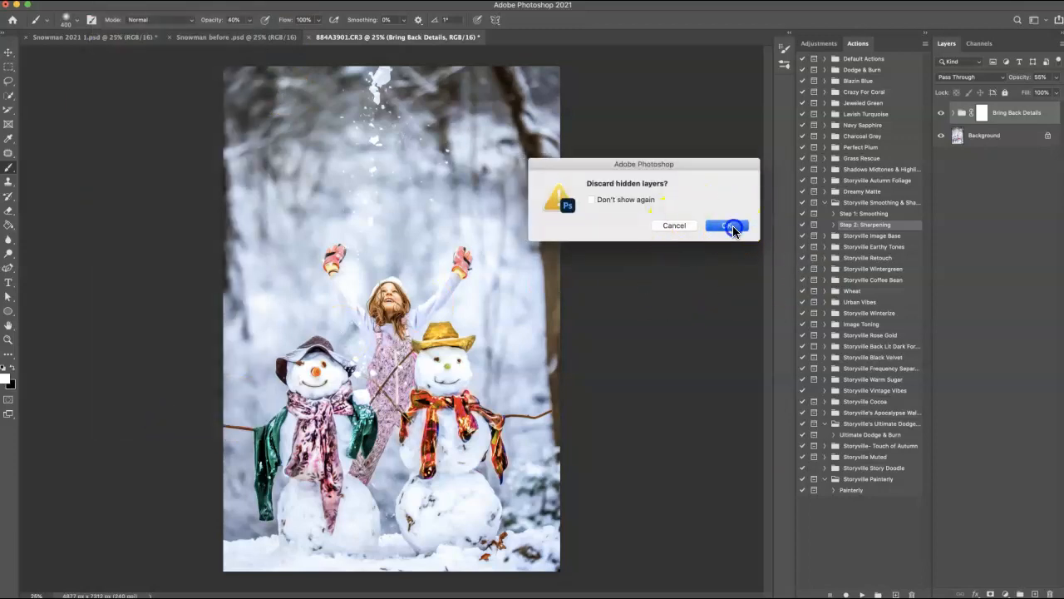
{"action": "left_click", "coordinate": [729, 226]}
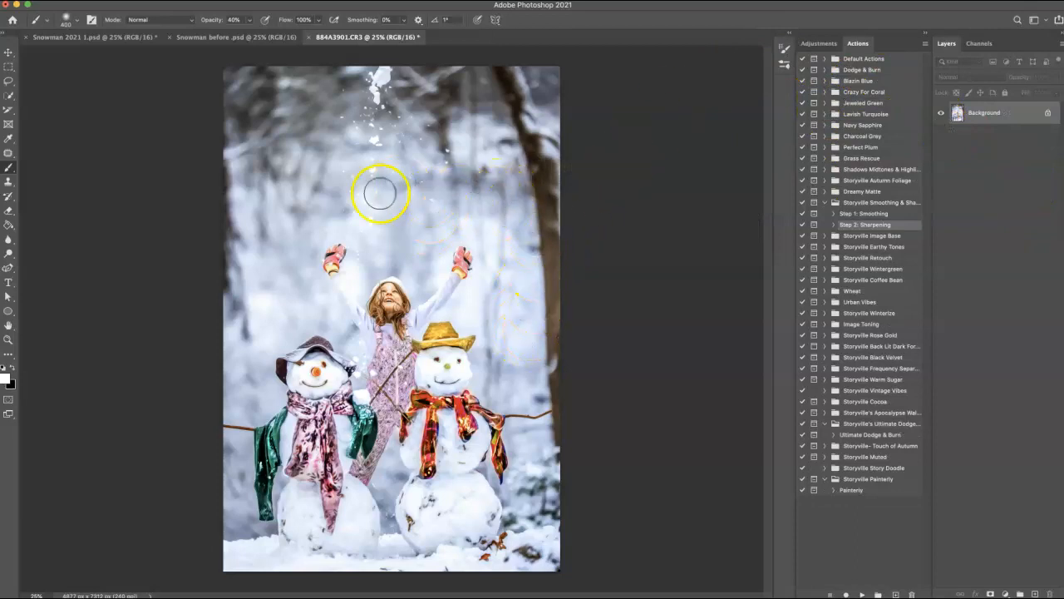
Step: Add a Hue/Saturation adjustment layer, sample the blue background tones and shift the Blues hue to about -21
{"action": "left_click", "coordinate": [819, 41]}
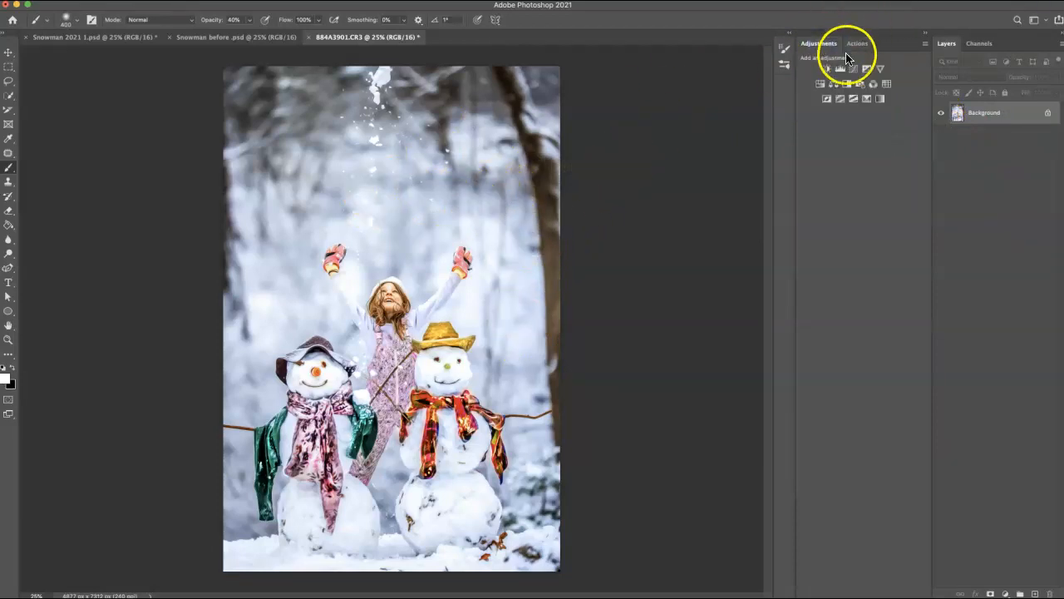
{"action": "left_click", "coordinate": [820, 84]}
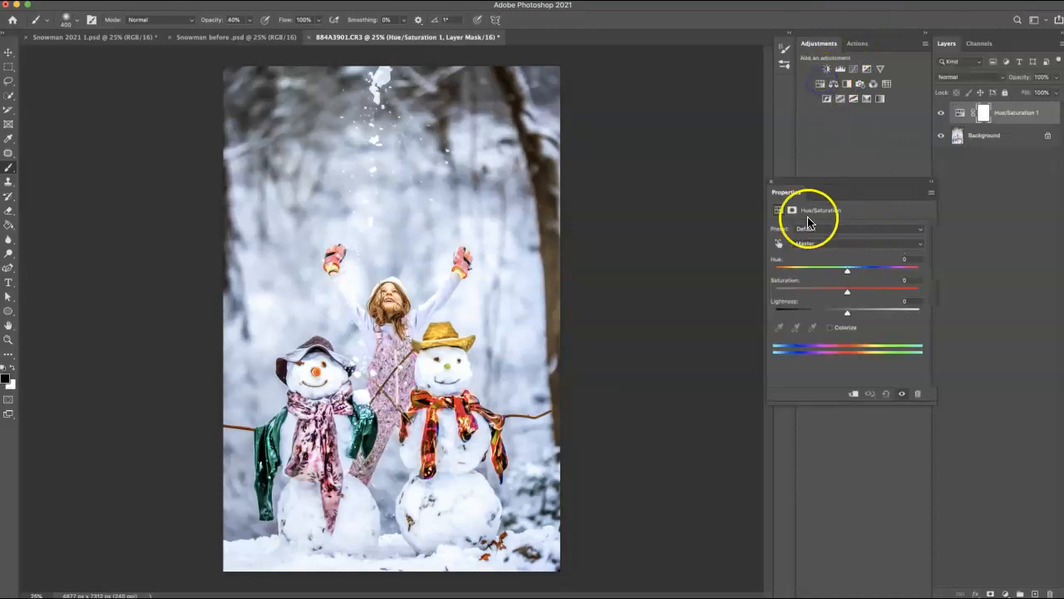
{"action": "left_click", "coordinate": [779, 242]}
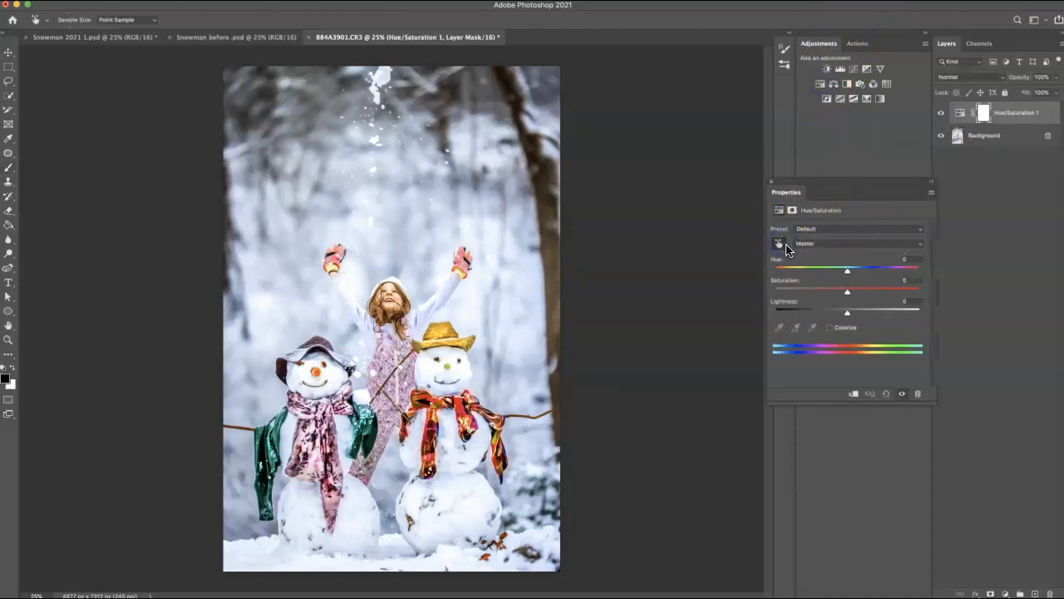
{"action": "left_click", "coordinate": [497, 223]}
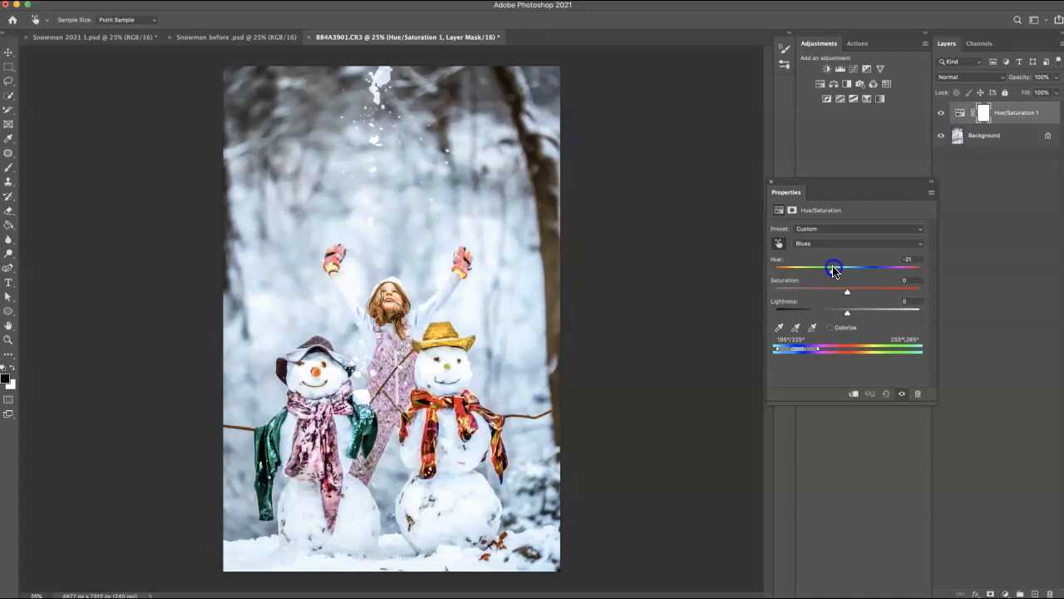
{"action": "left_click", "coordinate": [901, 393]}
{"action": "left_click", "coordinate": [772, 182]}
Step: Place the Storyville Snow Overlay #2 image on top, rotated about 81° and scaled to about 148% so it covers the photo
{"action": "left_click_drag", "start_coordinate": [748, 593], "coordinate": [899, 217]}
{"action": "left_click", "coordinate": [945, 554]}
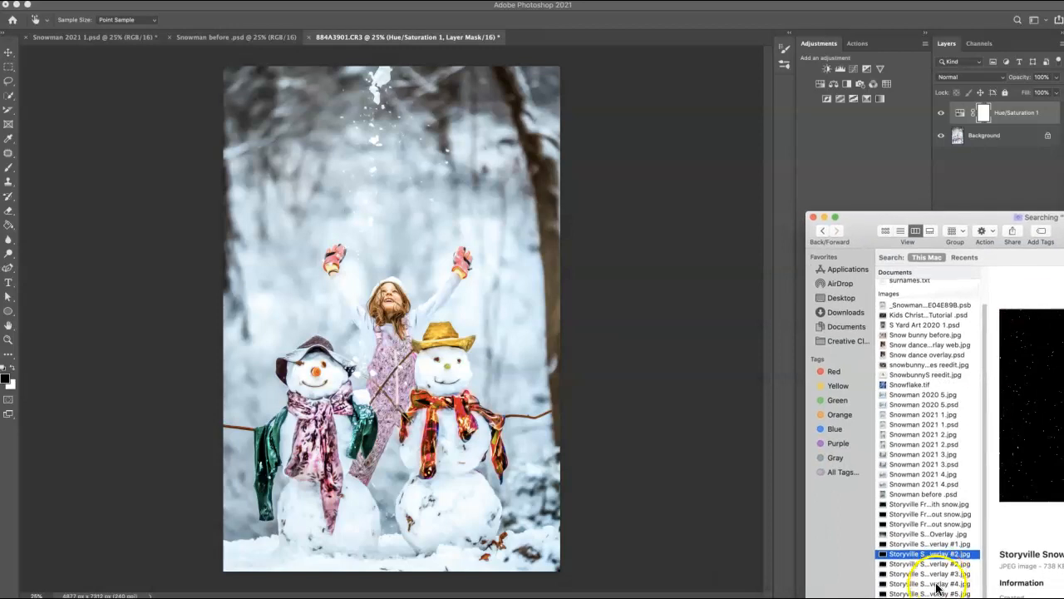
{"action": "left_click_drag", "start_coordinate": [438, 429], "coordinate": [391, 333]}
{"action": "left_click_drag", "start_coordinate": [582, 231], "coordinate": [490, 574]}
{"action": "left_click_drag", "start_coordinate": [501, 316], "coordinate": [545, 369]}
{"action": "left_click_drag", "start_coordinate": [658, 281], "coordinate": [657, 294]}
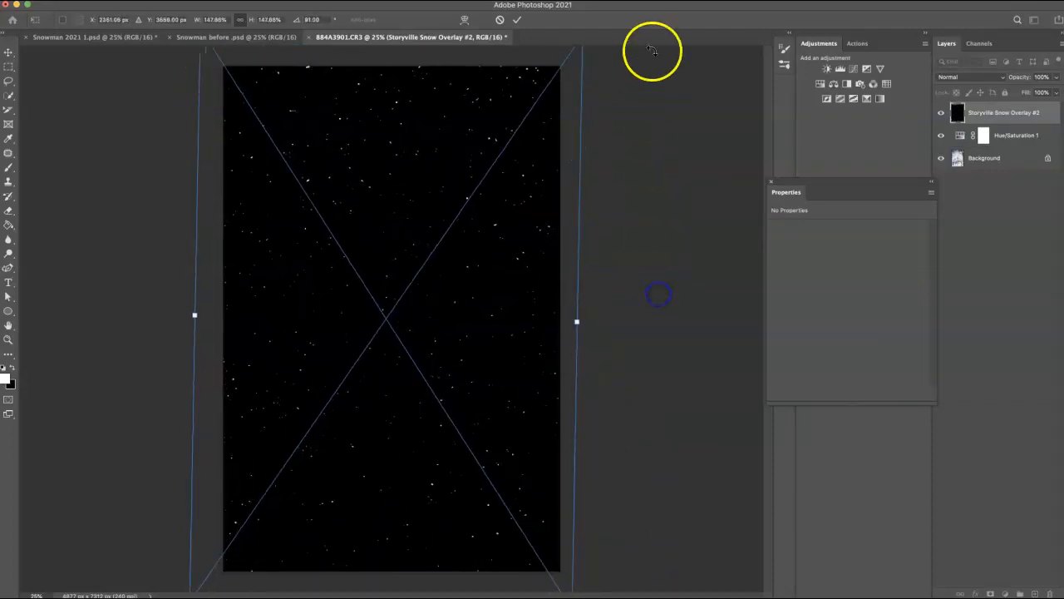
{"action": "left_click", "coordinate": [517, 20]}
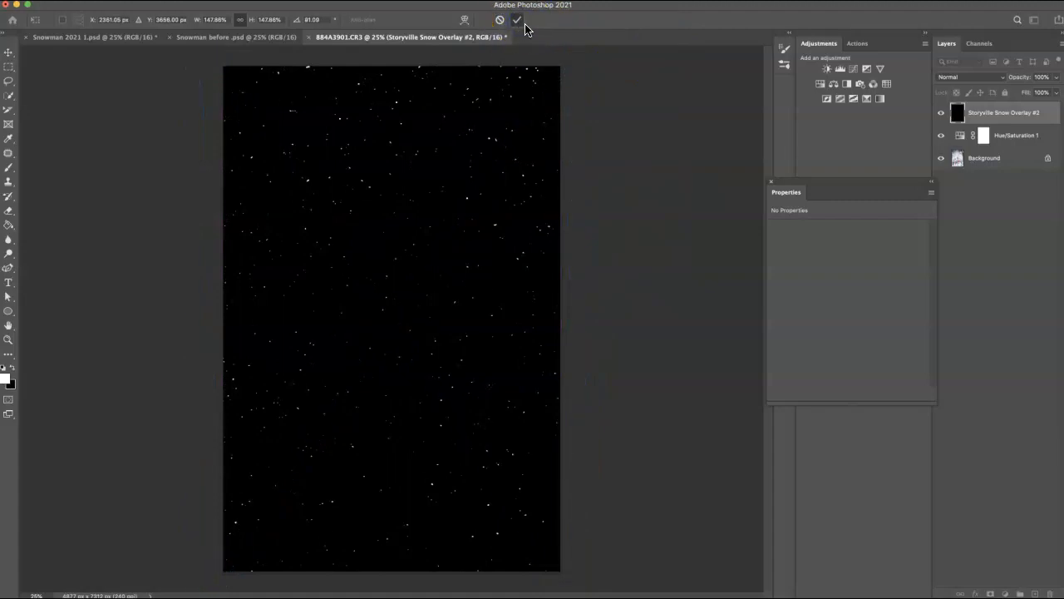
Step: Set the snow overlay's blend mode to Screen and add a layer mask to it
{"action": "left_click", "coordinate": [950, 75]}
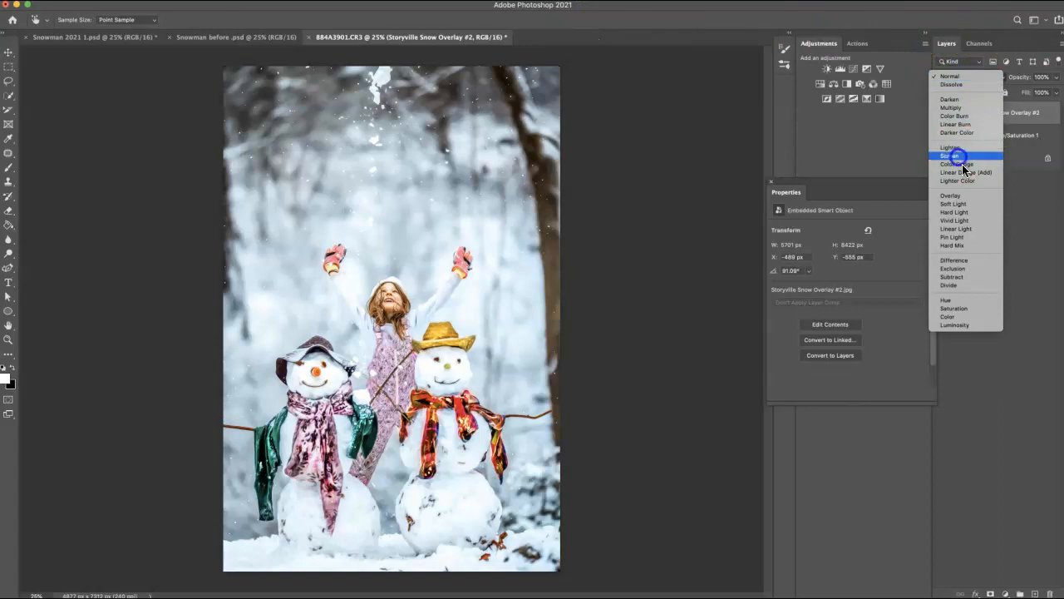
{"action": "left_click", "coordinate": [956, 155]}
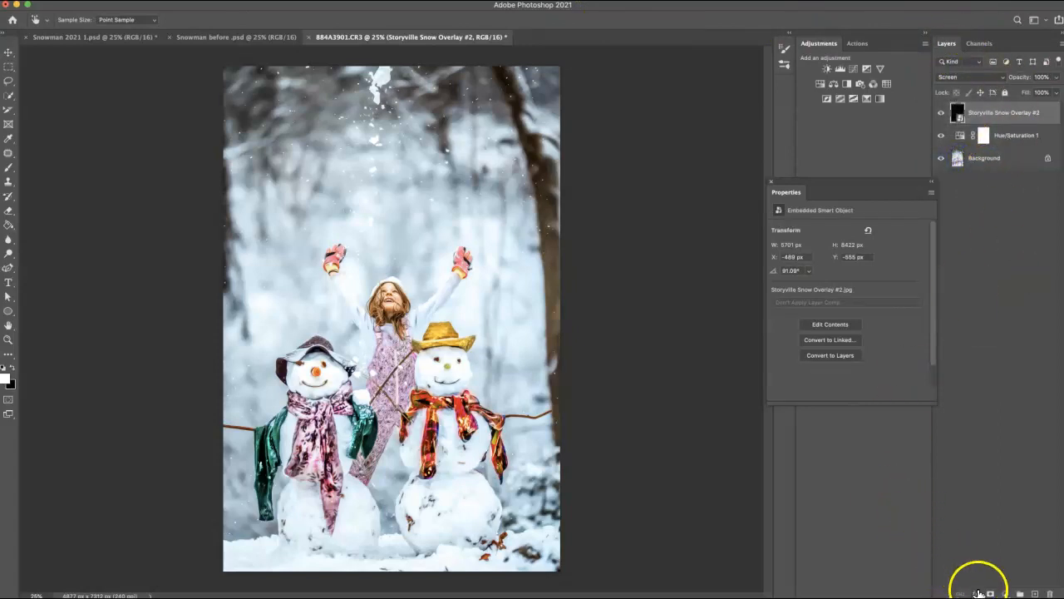
{"action": "left_click", "coordinate": [990, 594]}
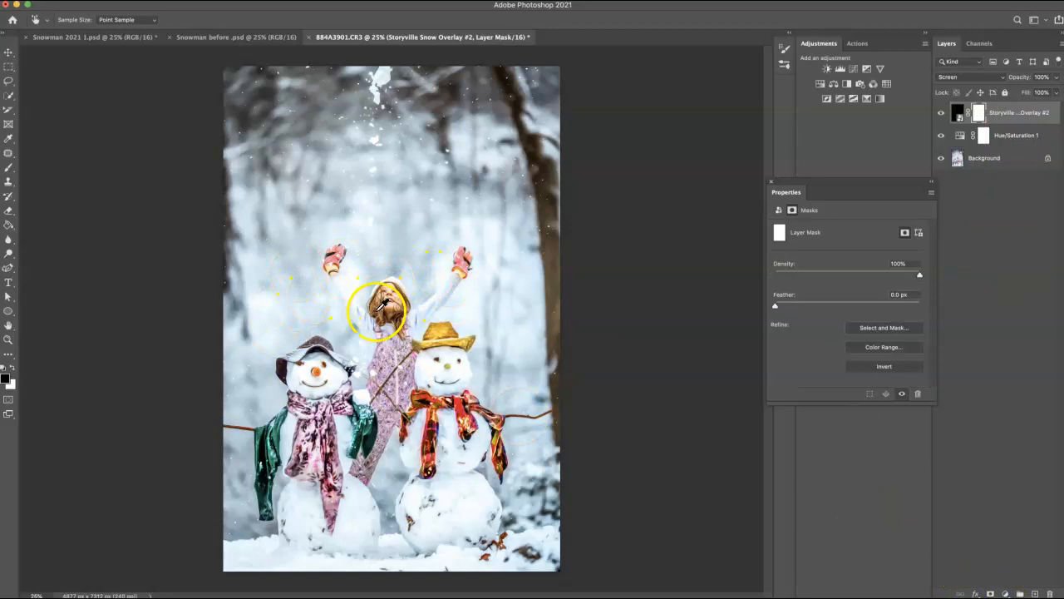
Step: Paint black at 100% brush opacity on the snow overlay's mask to clear flakes from the girl's face
{"action": "key", "text": "b"}
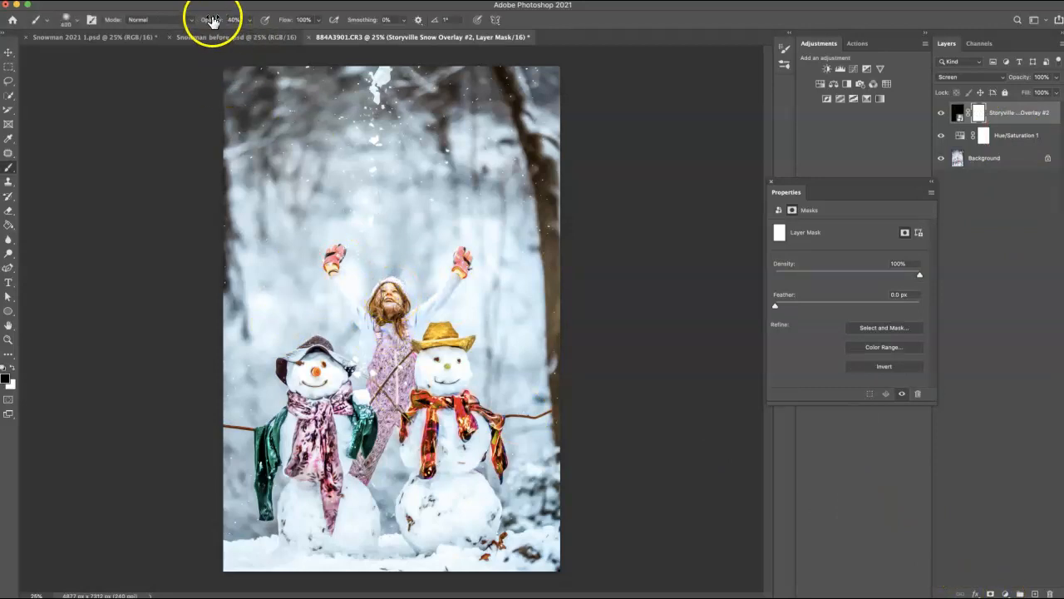
{"action": "left_click_drag", "start_coordinate": [210, 19], "coordinate": [291, 40]}
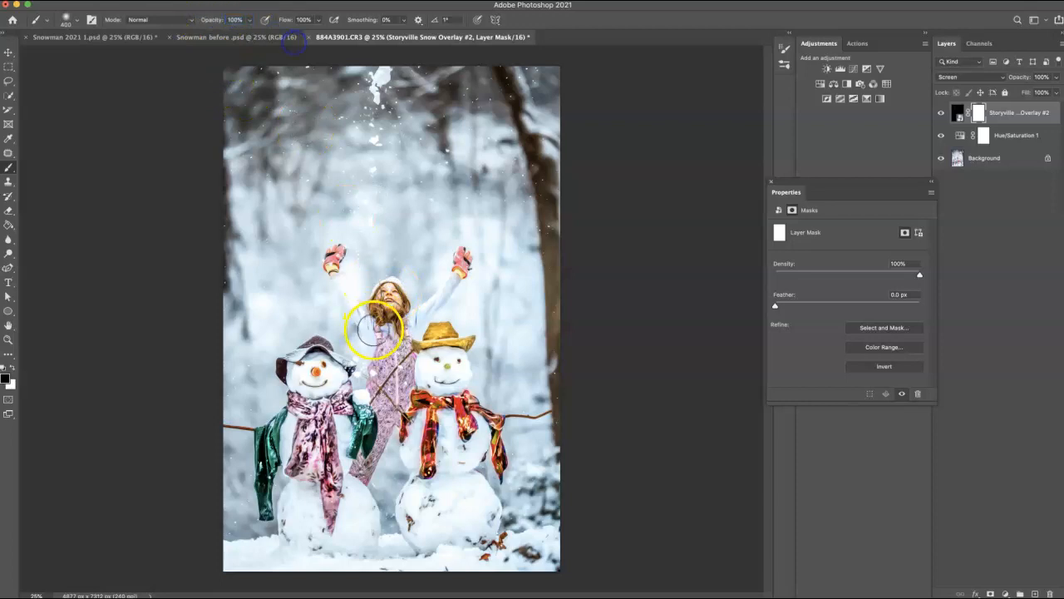
{"action": "left_click", "coordinate": [775, 192]}
{"action": "left_click", "coordinate": [774, 181]}
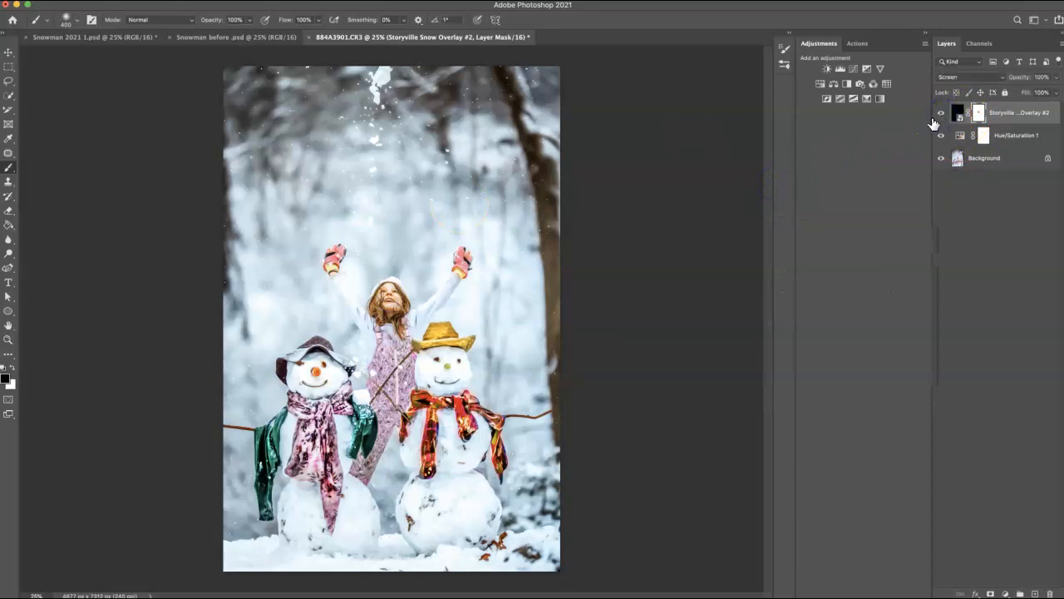
Step: Duplicate the Background layer and patch out the dirt marks on the yellow-hatted snowman's body with the Patch tool
{"action": "left_click", "coordinate": [958, 159]}
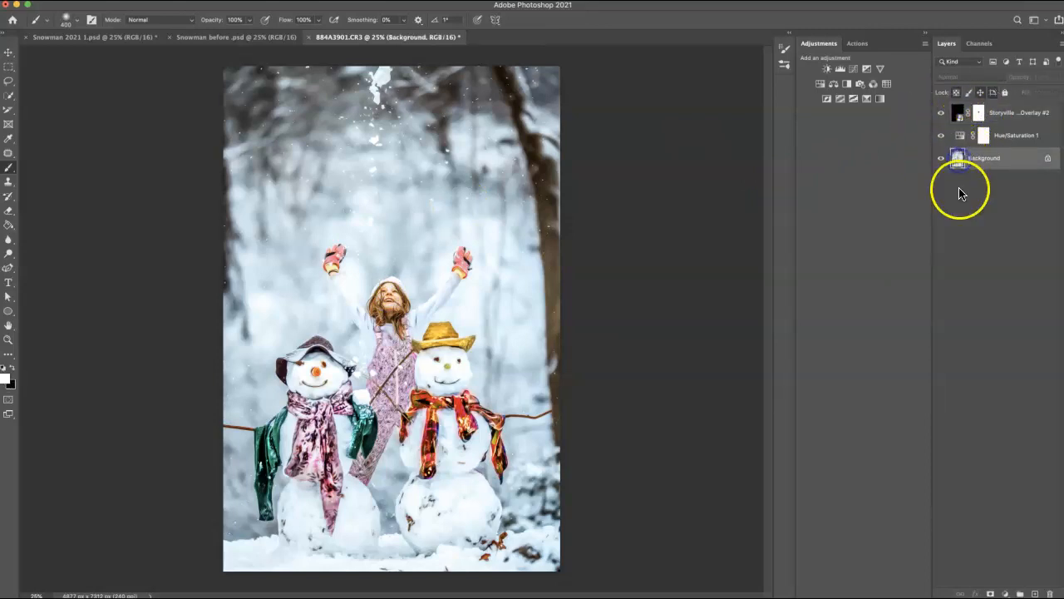
{"action": "key", "text": "super+j"}
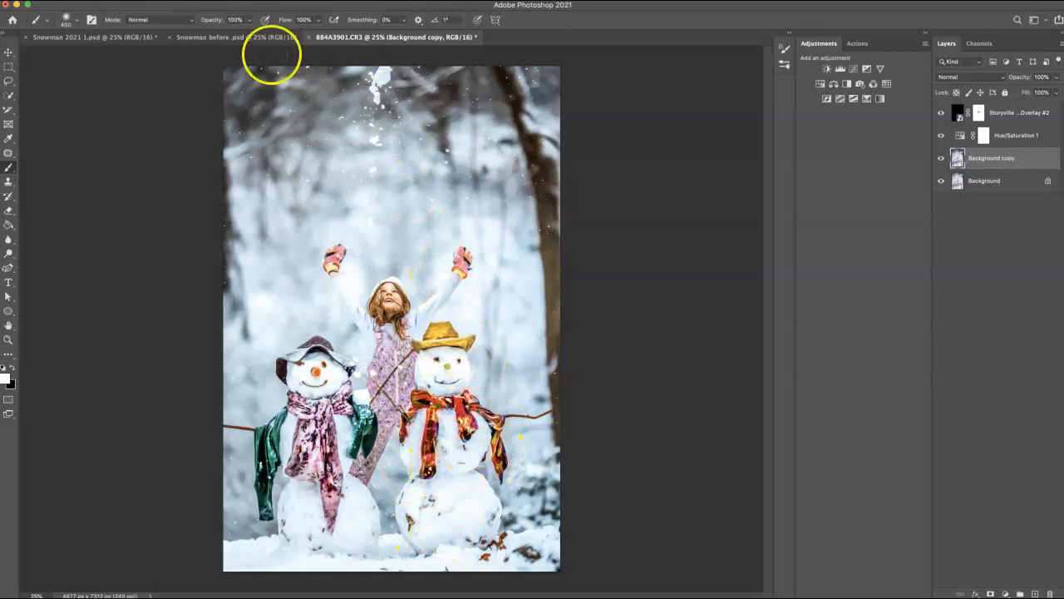
{"action": "left_click", "coordinate": [8, 153]}
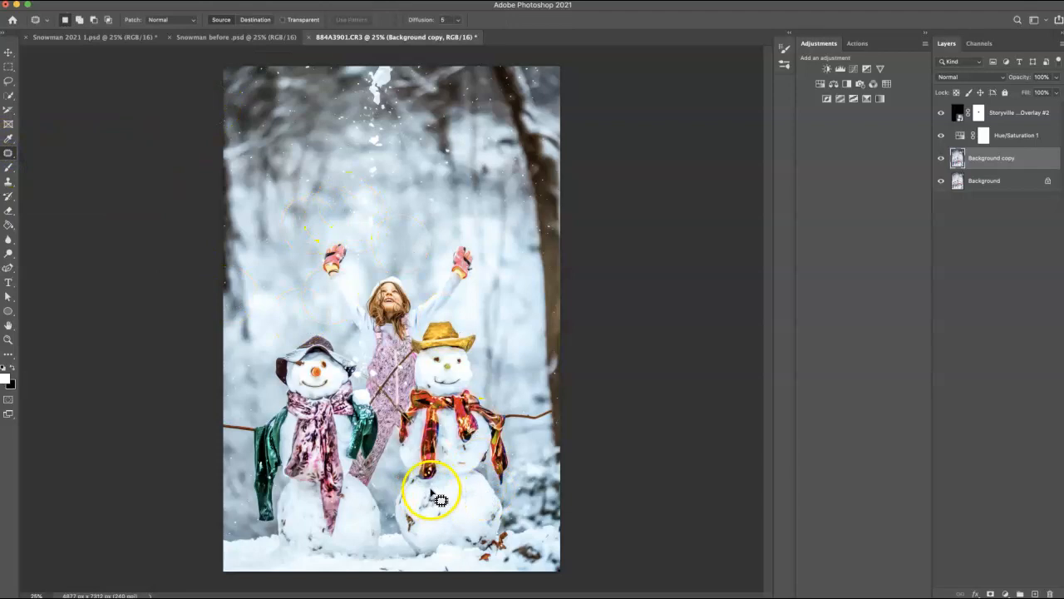
{"action": "left_click_drag", "start_coordinate": [438, 520], "coordinate": [436, 503]}
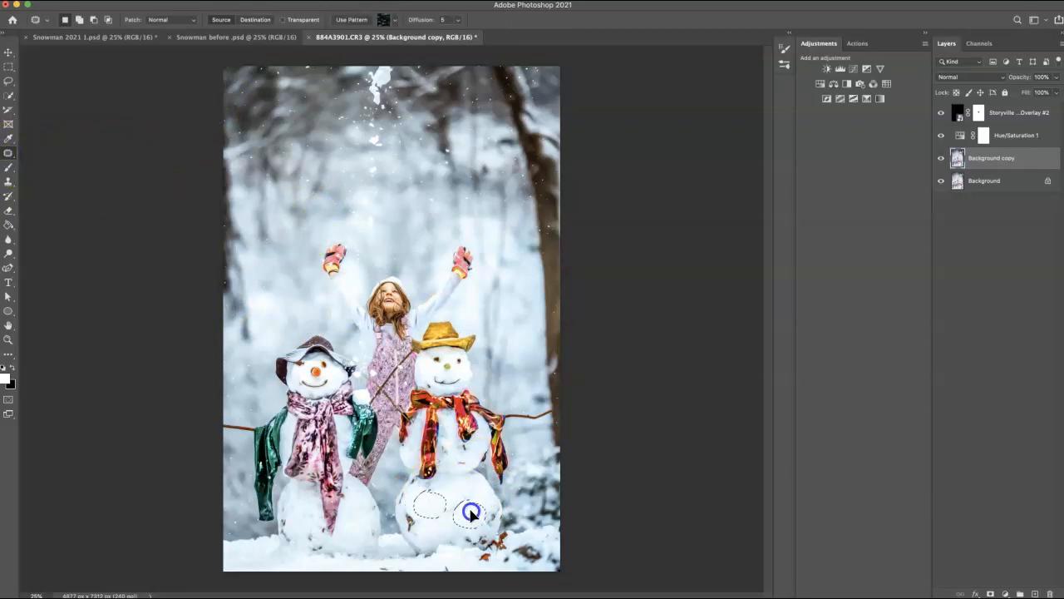
{"action": "left_click", "coordinate": [409, 515]}
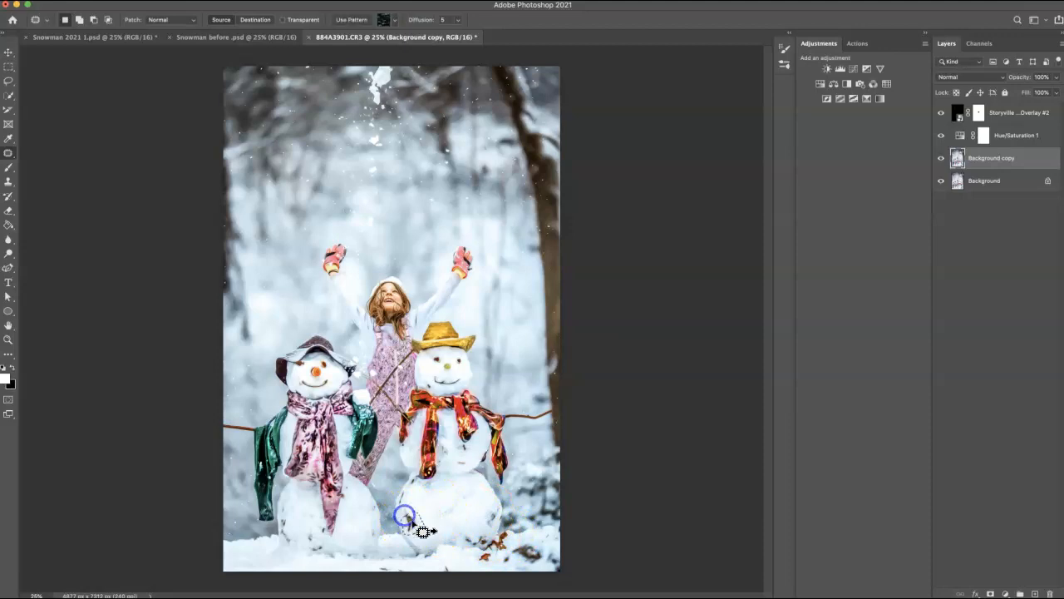
{"action": "left_click_drag", "start_coordinate": [429, 507], "coordinate": [456, 447]}
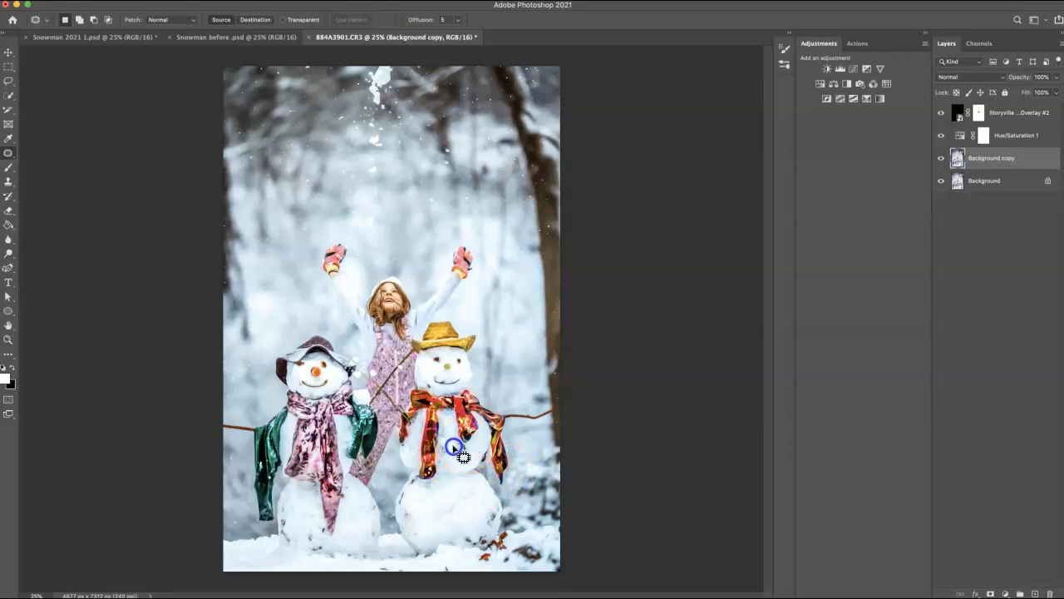
{"action": "left_click_drag", "start_coordinate": [453, 497], "coordinate": [482, 514]}
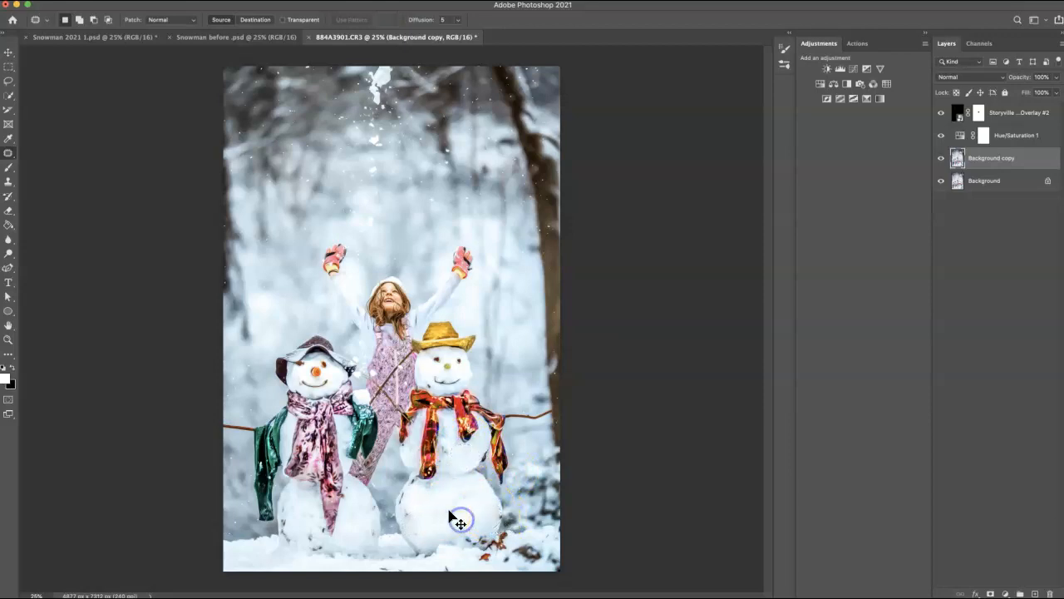
Step: Patch out the dark specks on the base of the pink-scarfed snowman and the remaining spots on the yellow-hatted snowman
{"action": "mouse_move", "coordinate": [442, 493]}
{"action": "left_mouse_down"}
{"action": "mouse_move", "coordinate": [457, 521]}
{"action": "mouse_move", "coordinate": [270, 548]}
{"action": "mouse_move", "coordinate": [291, 532]}
{"action": "left_mouse_up"}
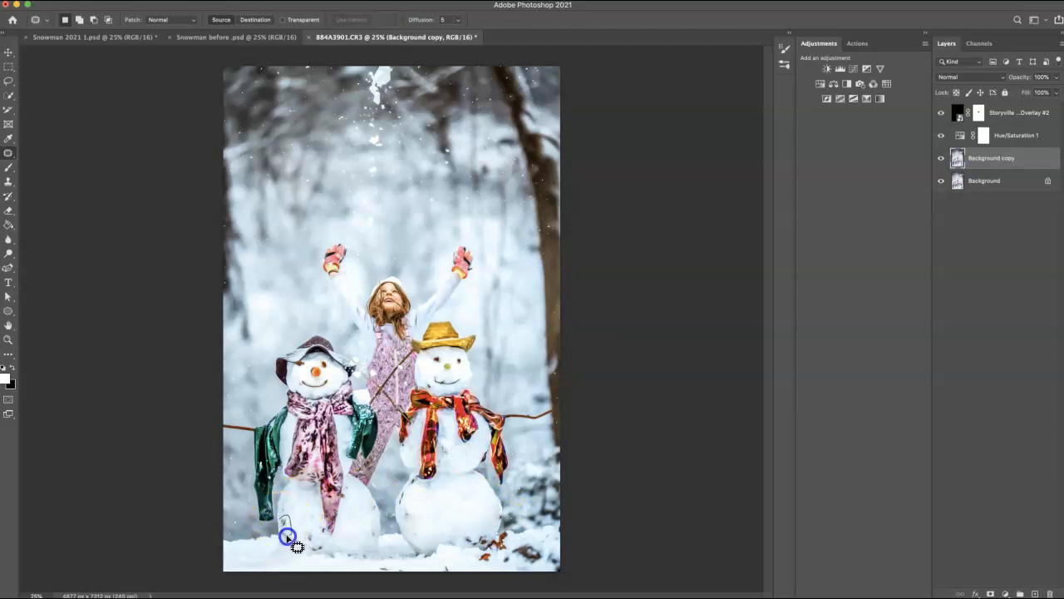
{"action": "left_click_drag", "start_coordinate": [435, 515], "coordinate": [437, 515]}
{"action": "mouse_move", "coordinate": [316, 532]}
{"action": "left_mouse_down"}
{"action": "mouse_move", "coordinate": [311, 545]}
{"action": "mouse_move", "coordinate": [317, 537]}
{"action": "left_mouse_up"}
{"action": "left_click", "coordinate": [352, 540]}
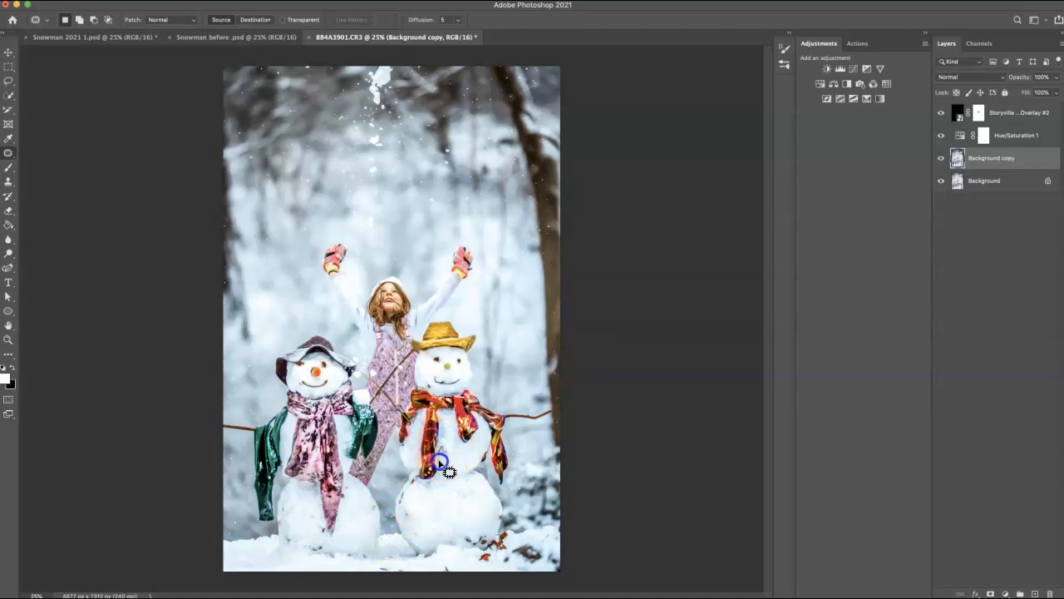
{"action": "key", "text": "super+d"}
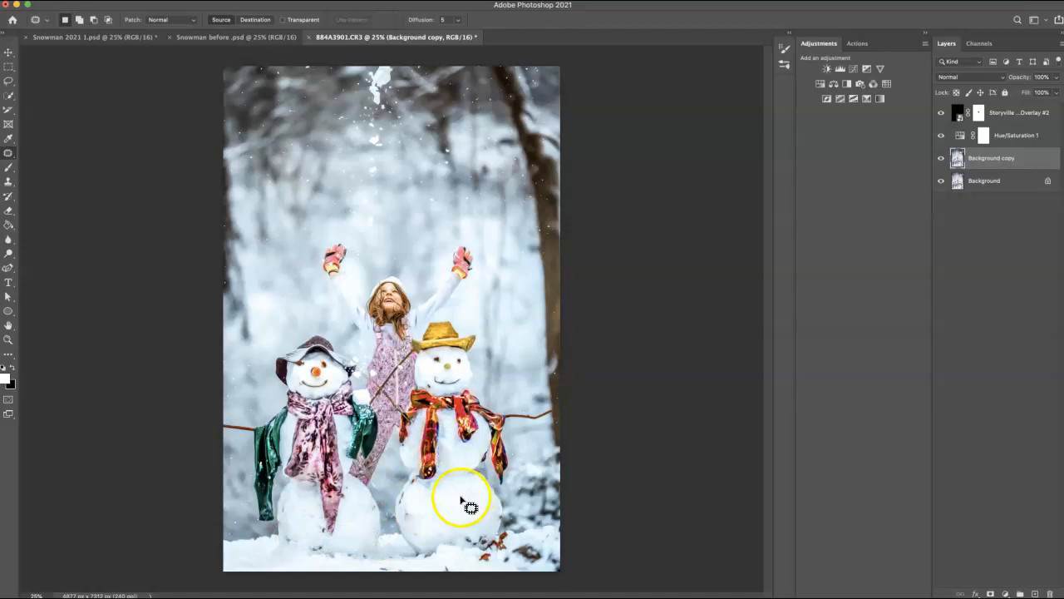
{"action": "left_click", "coordinate": [414, 515]}
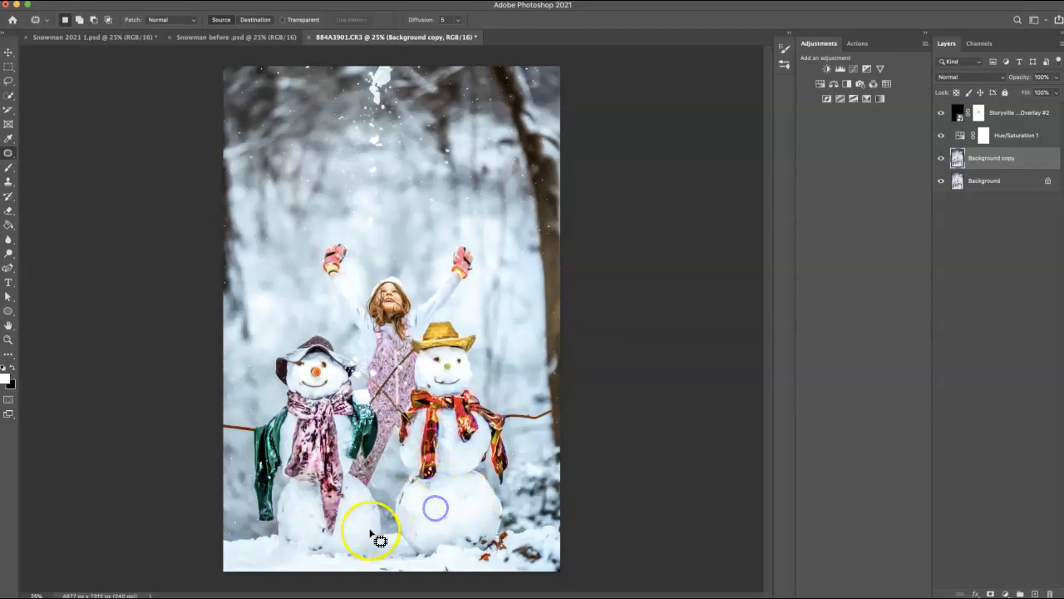
{"action": "key", "text": "super+d"}
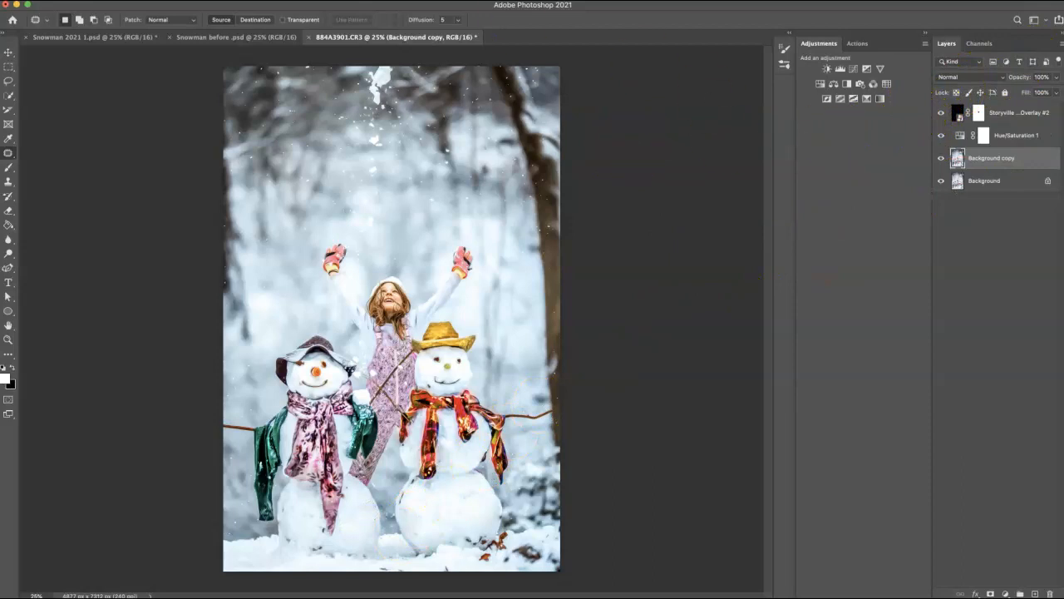
Step: Compare the edited photo with the original in the Snowman before document
{"action": "left_click", "coordinate": [281, 39]}
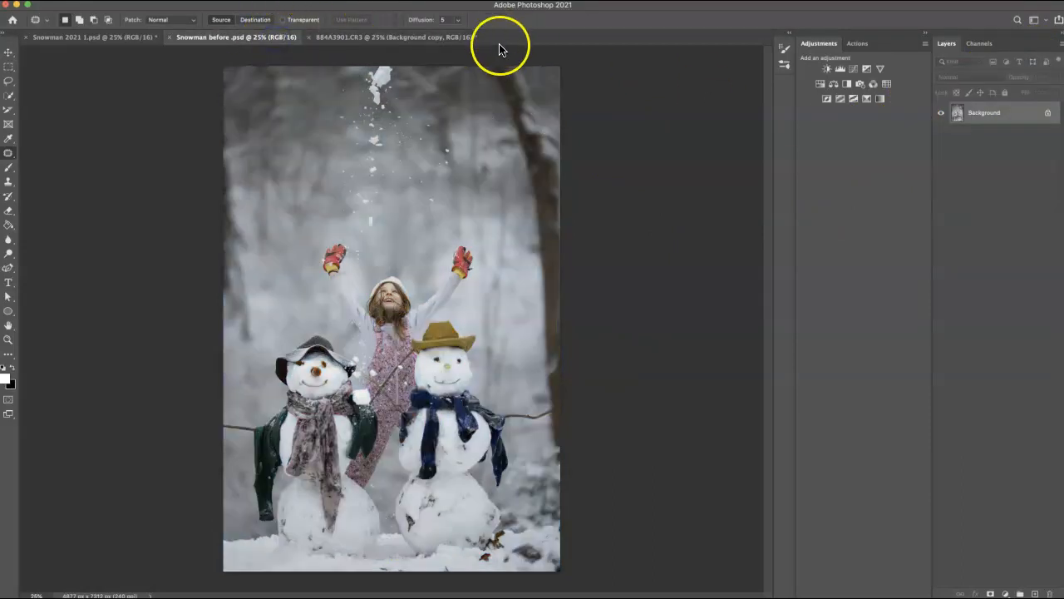
{"action": "left_click", "coordinate": [433, 36]}
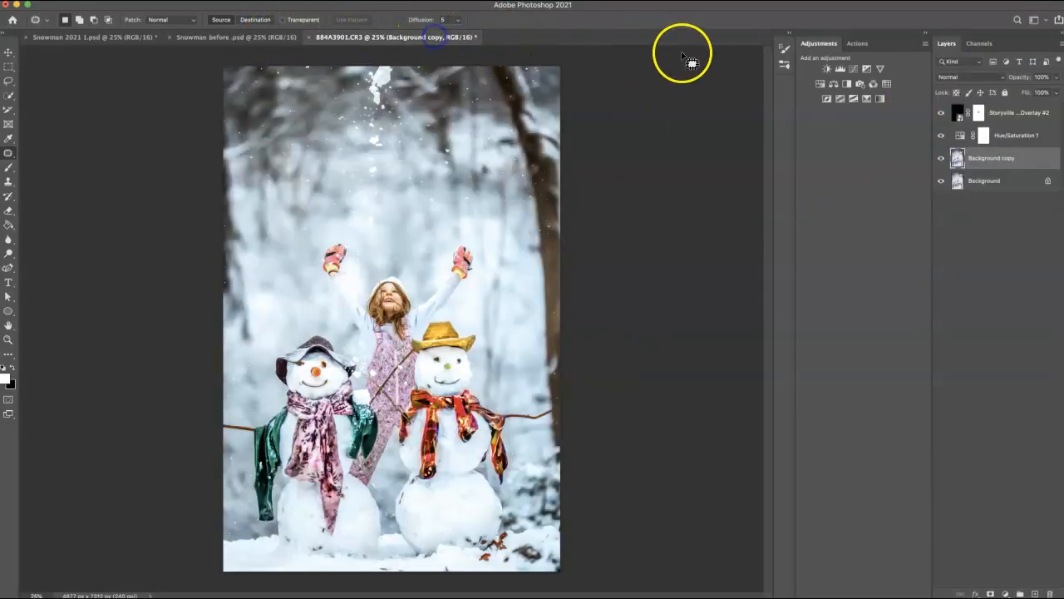